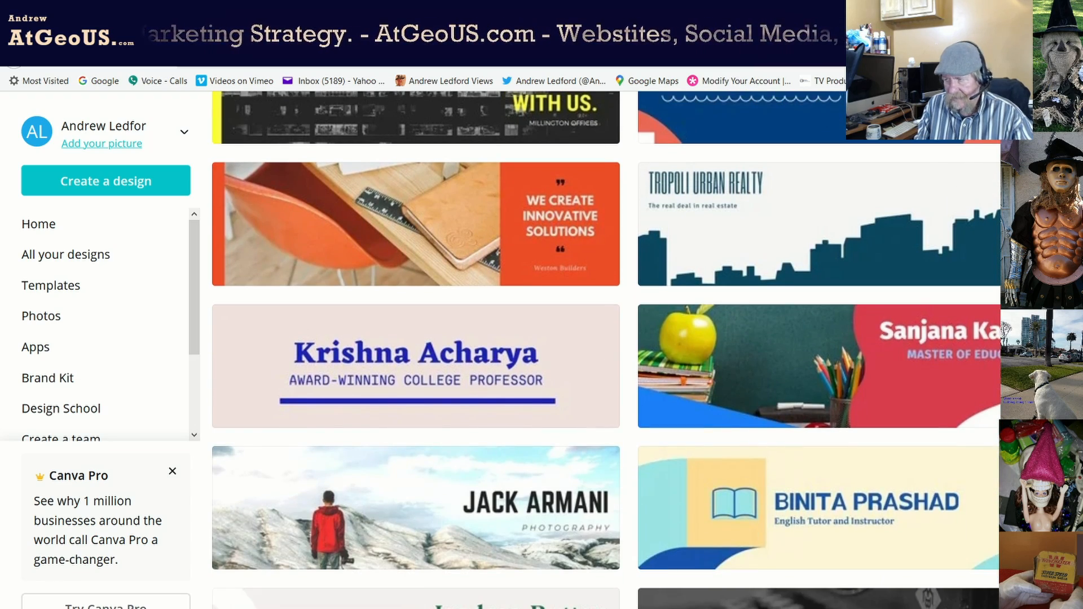
scroll(603, 349, down, 6)
scroll(416, 562, down, 10)
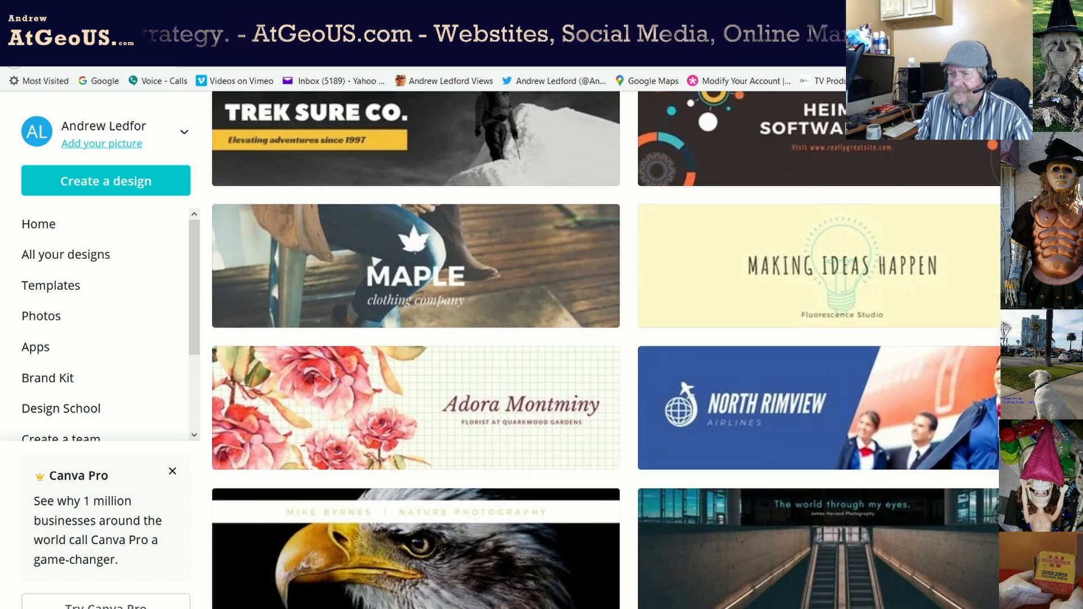
scroll(603, 350, down, 3)
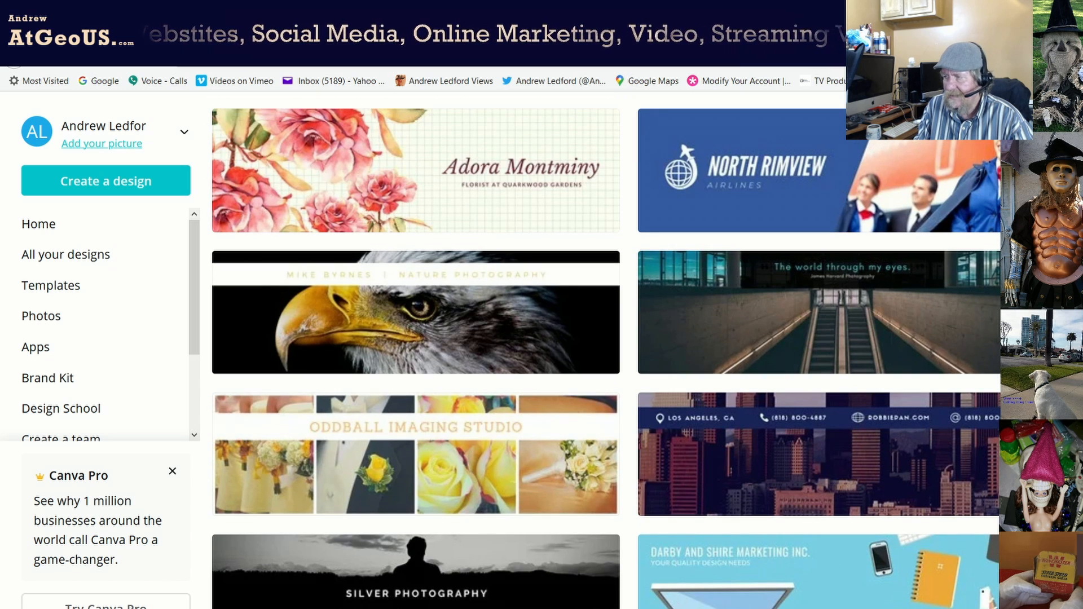
scroll(604, 349, up, 10)
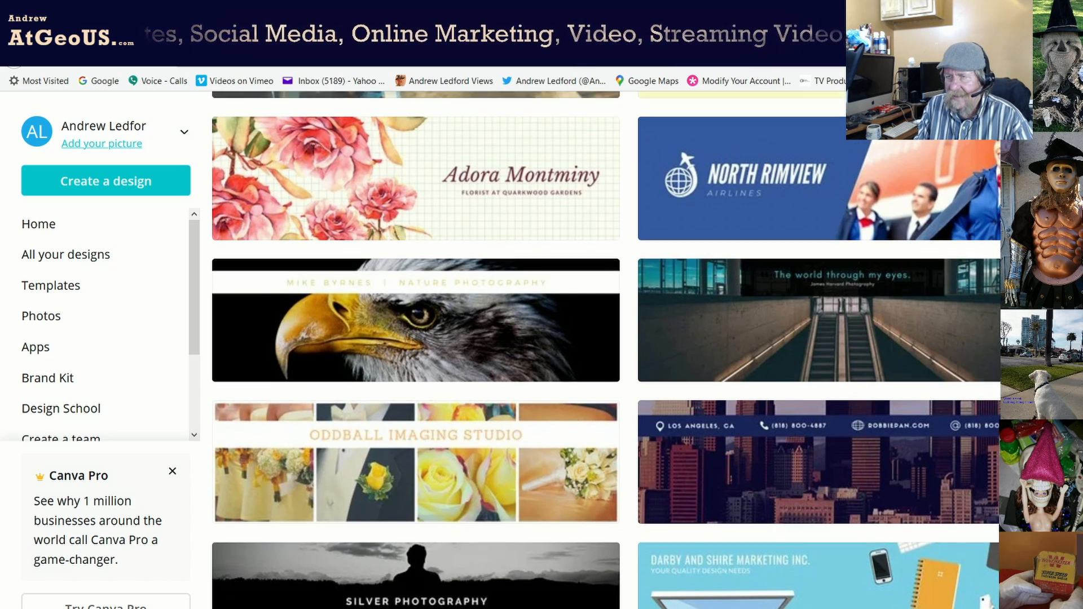
scroll(604, 349, up, 10)
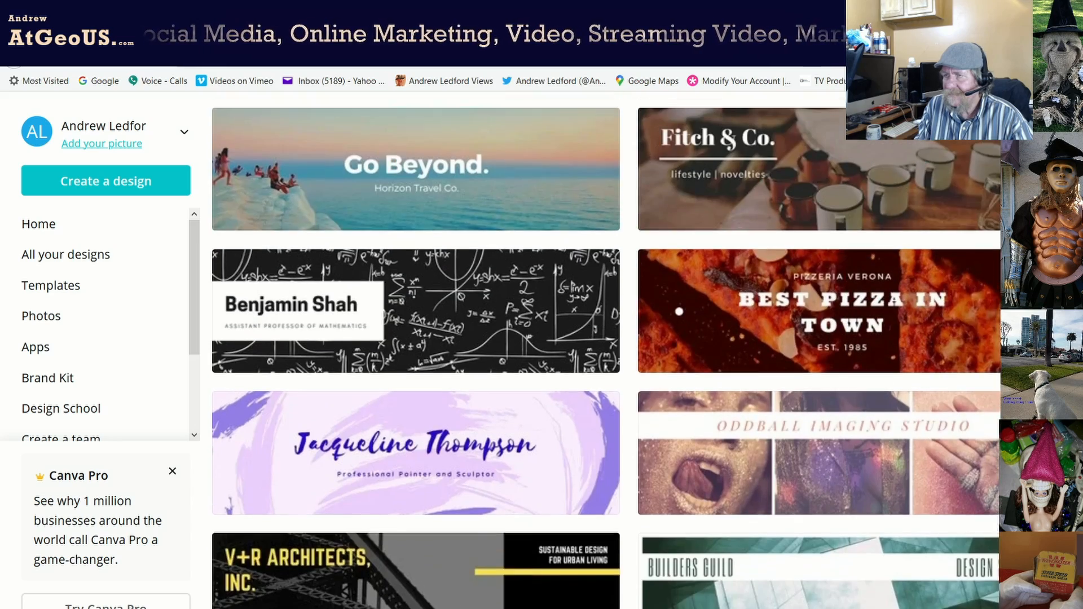
scroll(603, 350, up, 10)
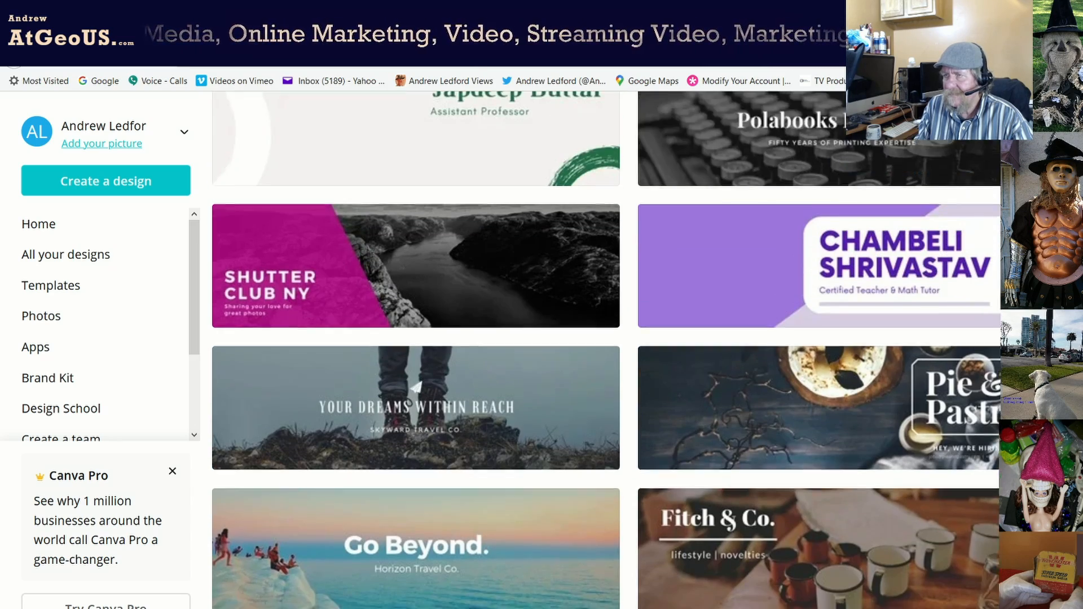
scroll(603, 350, up, 10)
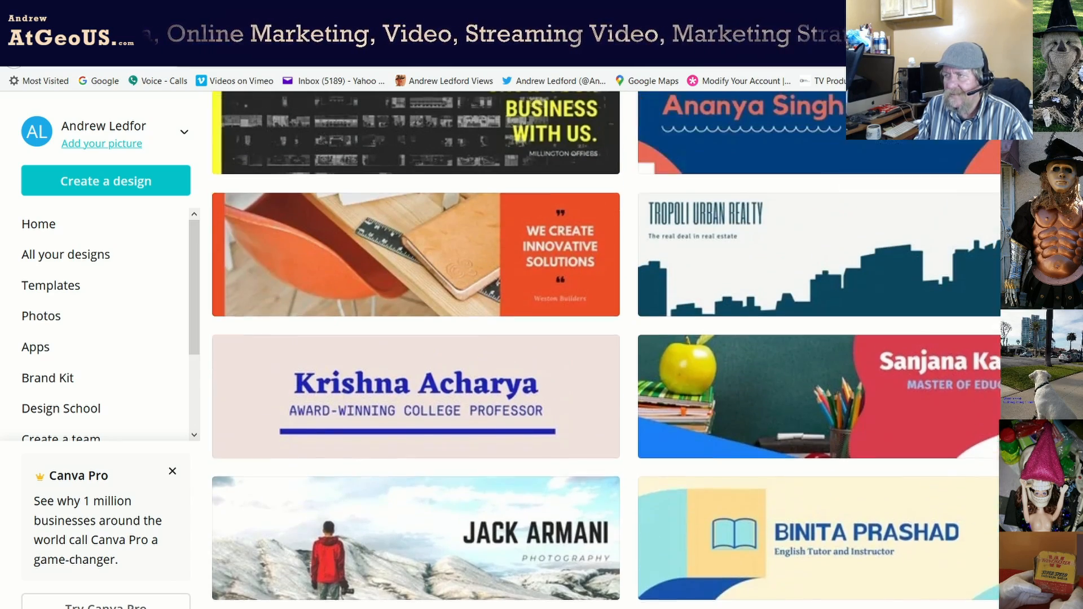
scroll(603, 350, down, 15)
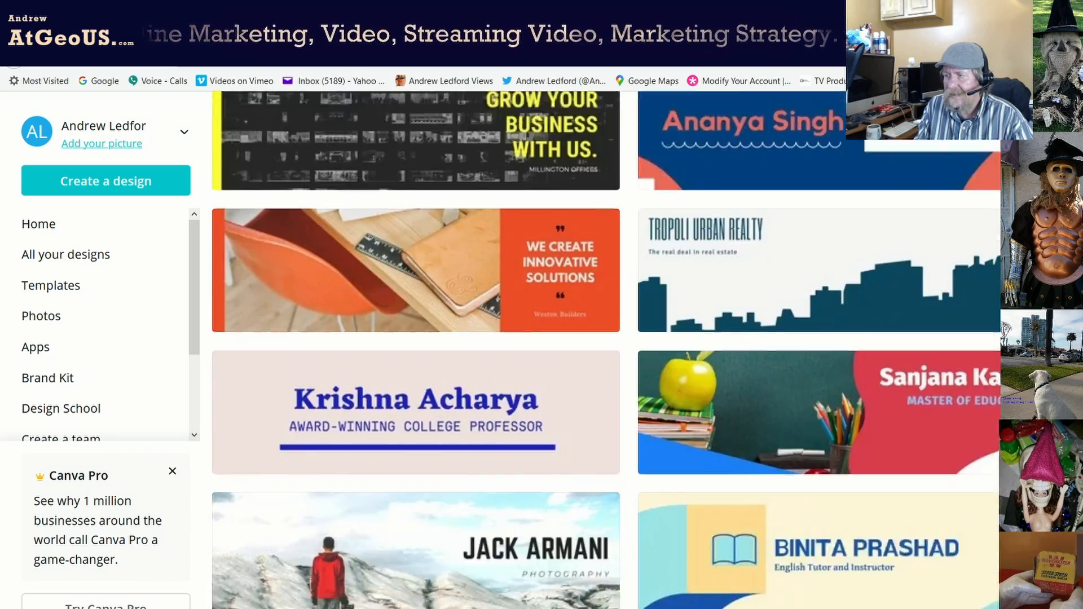
scroll(604, 349, down, 20)
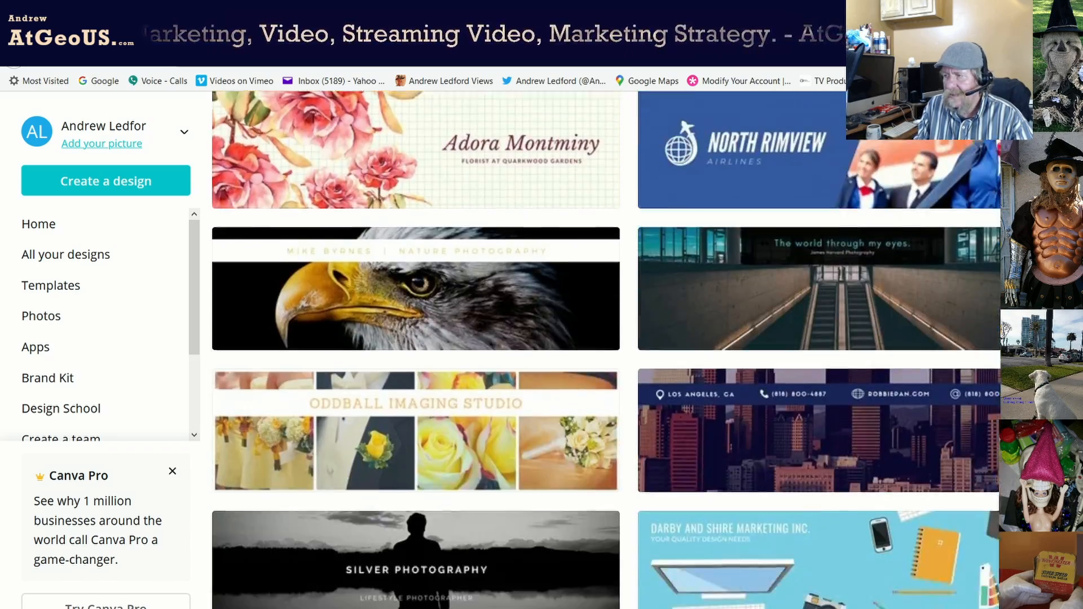
scroll(816, 451, down, 7)
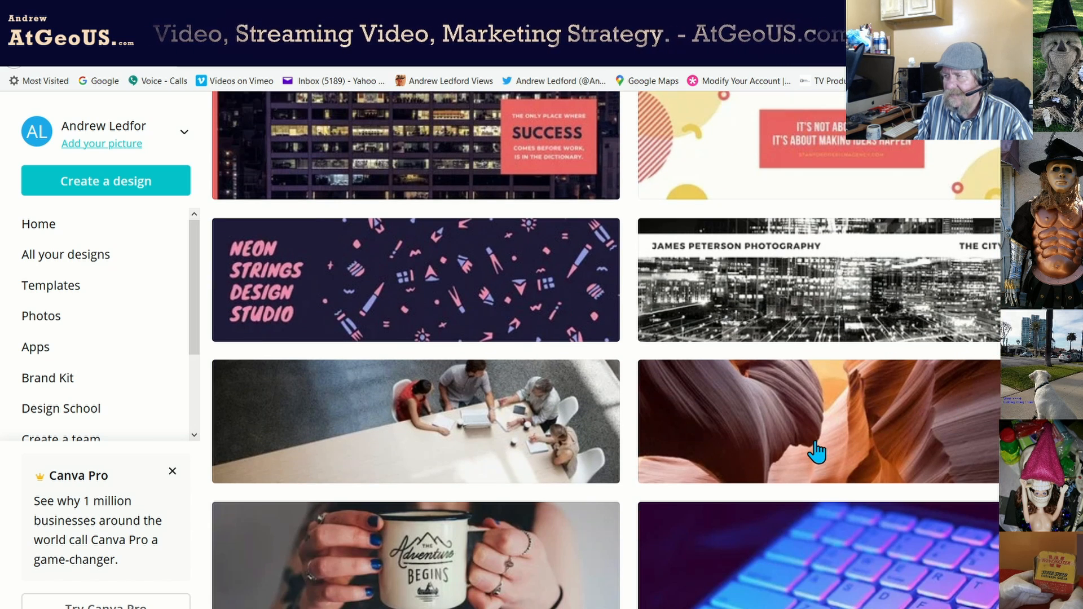
Open the Antelope Canyon photo template as the 'Simple Abstract LinkedIn' banner design.
click(816, 451)
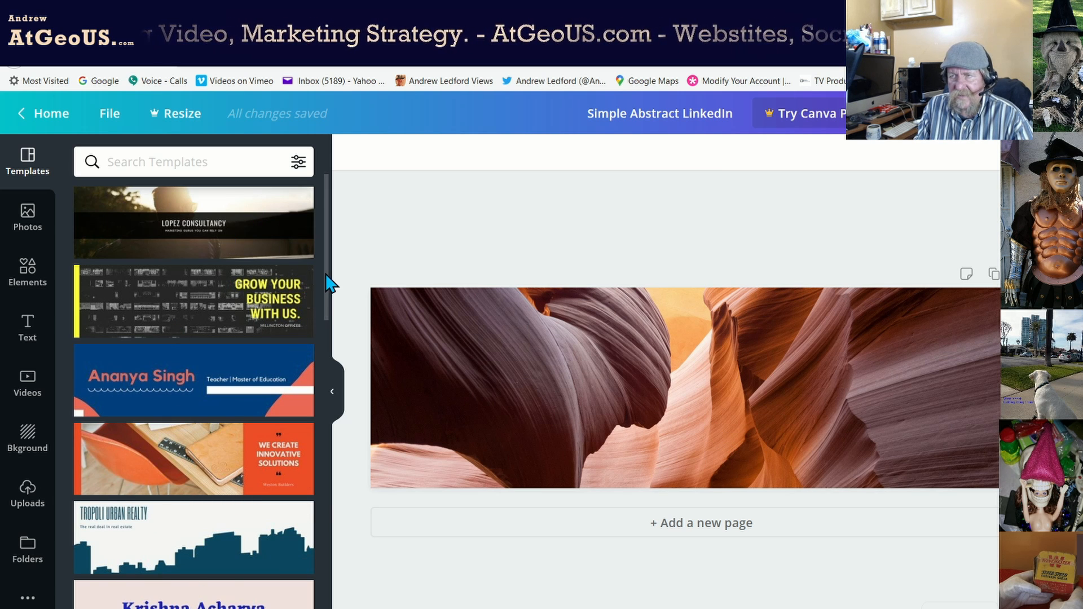
scroll(321, 298, down, 9)
drag(306, 445, 319, 337)
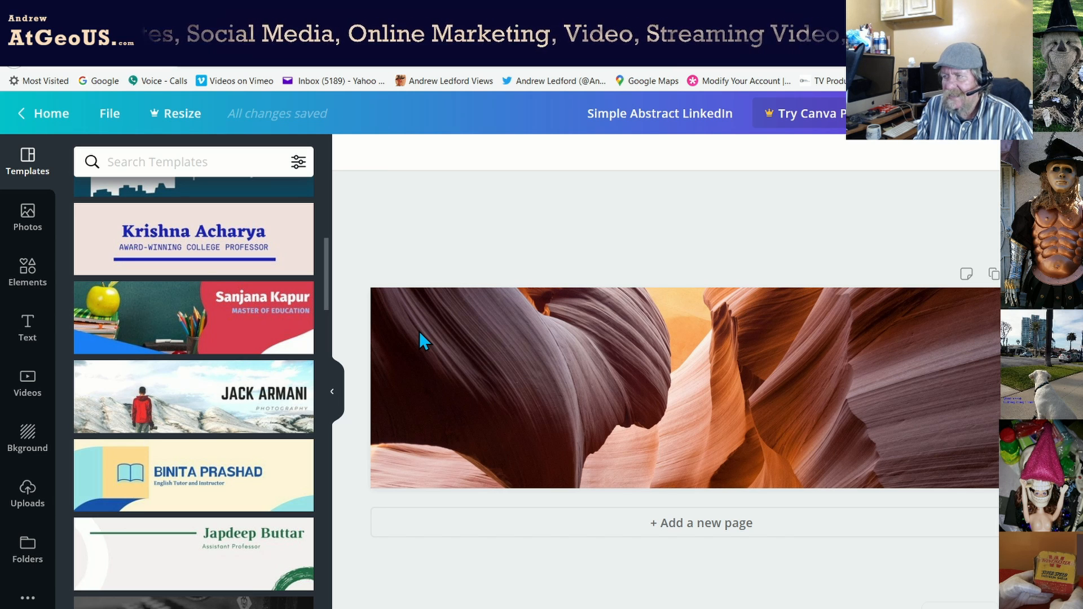
Add a heading text box to the canyon banner and type 'At Geo US'.
click(28, 332)
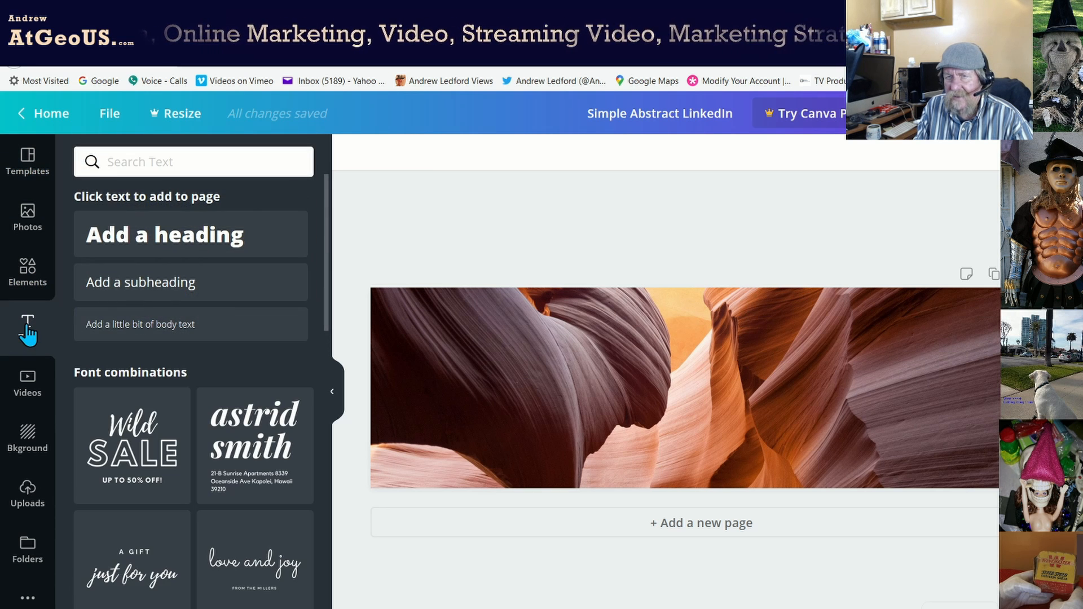
click(120, 244)
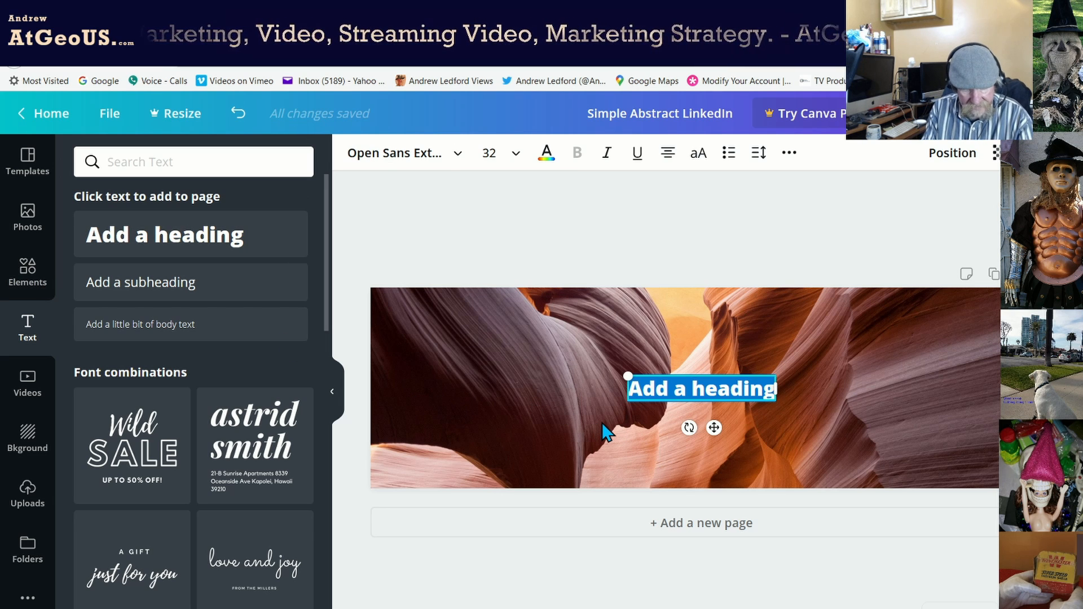
text(At G)
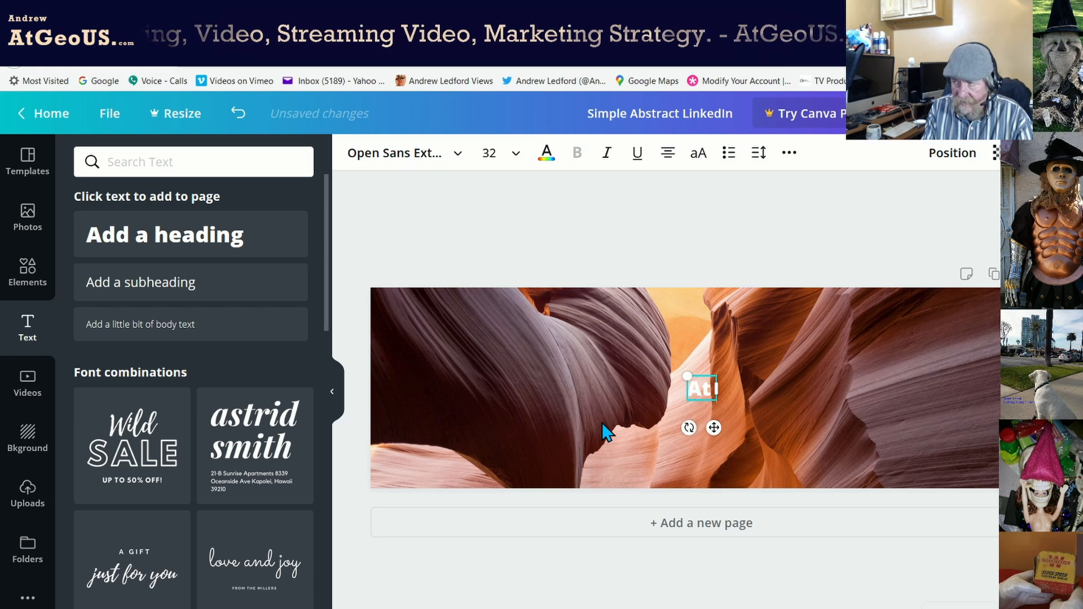
text(e)
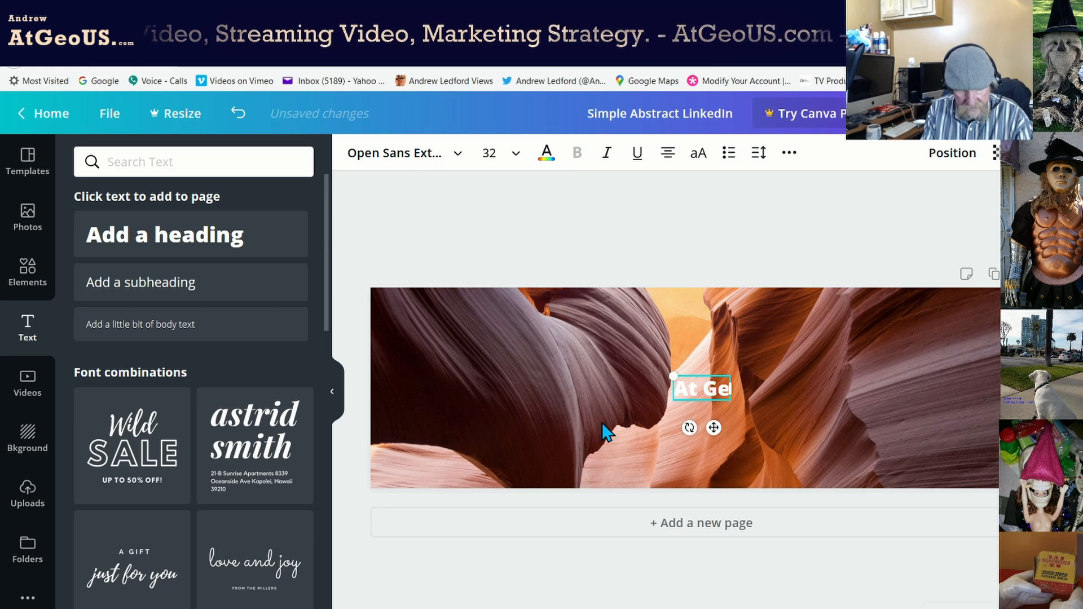
text(o US)
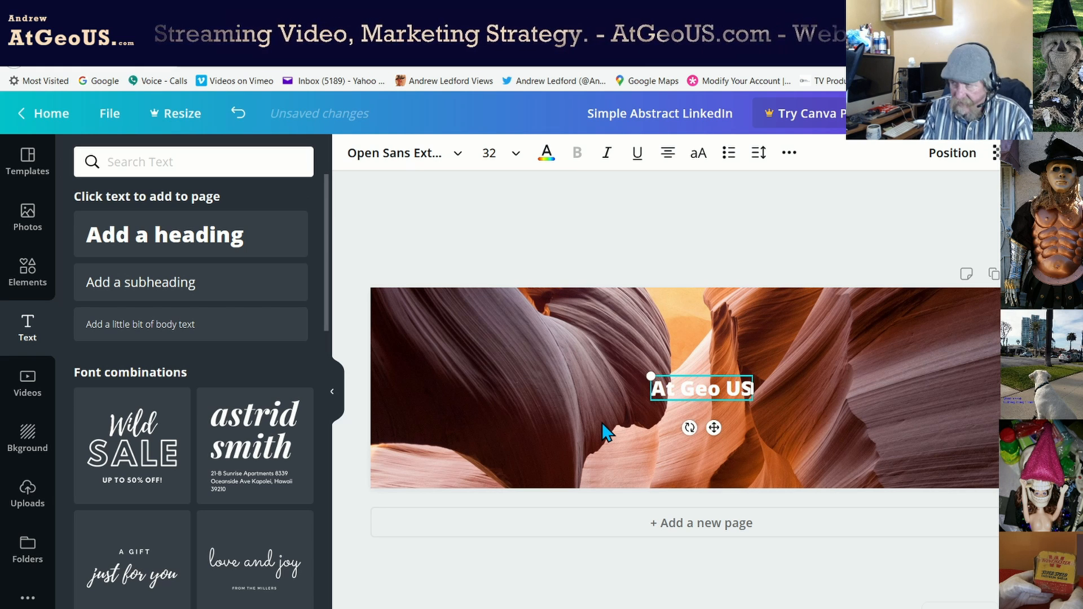
Colour the heading deep blue #1208d8 and drag it to the banner's lower left.
click(546, 163)
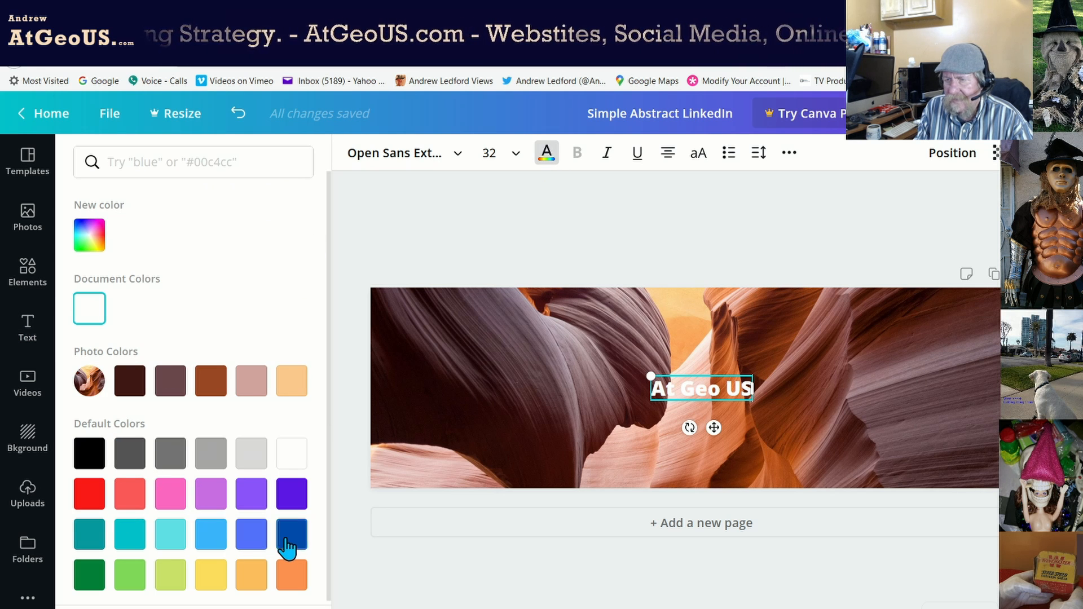
click(96, 248)
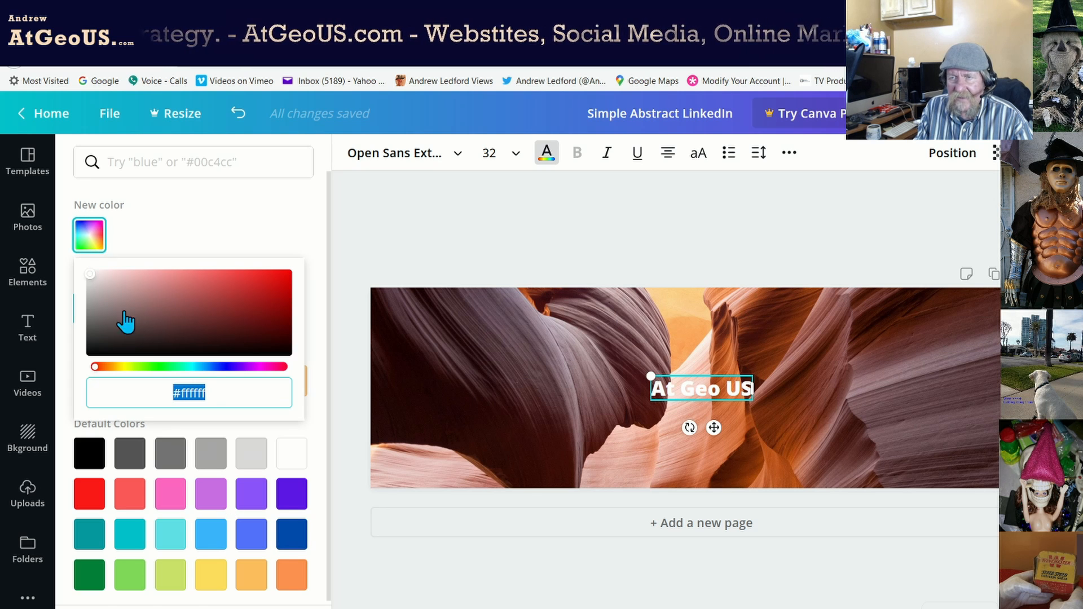
click(224, 368)
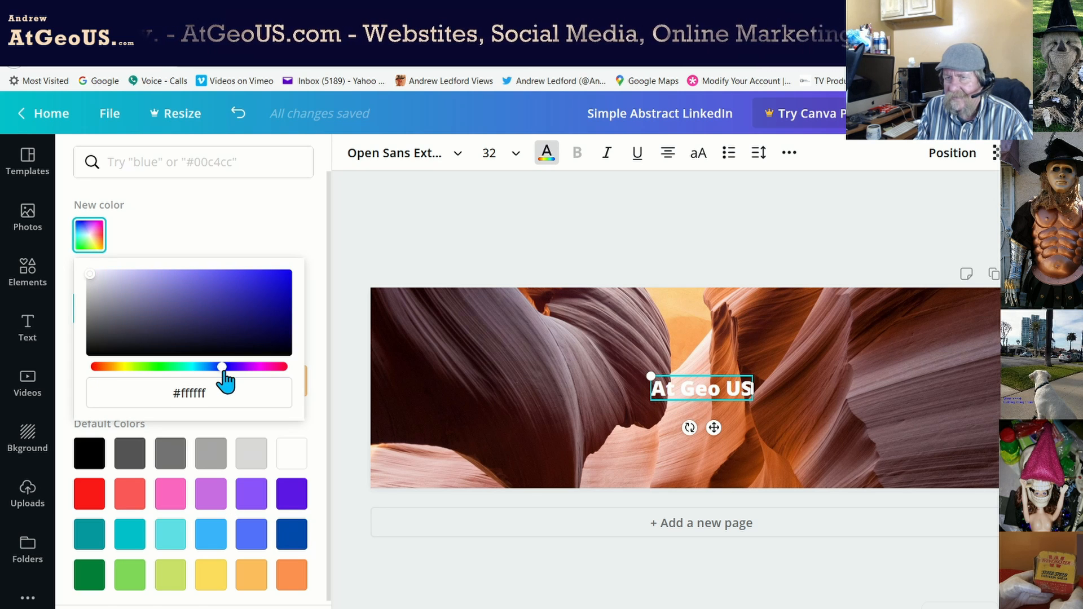
click(248, 279)
mouse_move(265, 278)
mouse_down()
mouse_move(289, 279)
mouse_move(289, 293)
mouse_move(284, 284)
mouse_up()
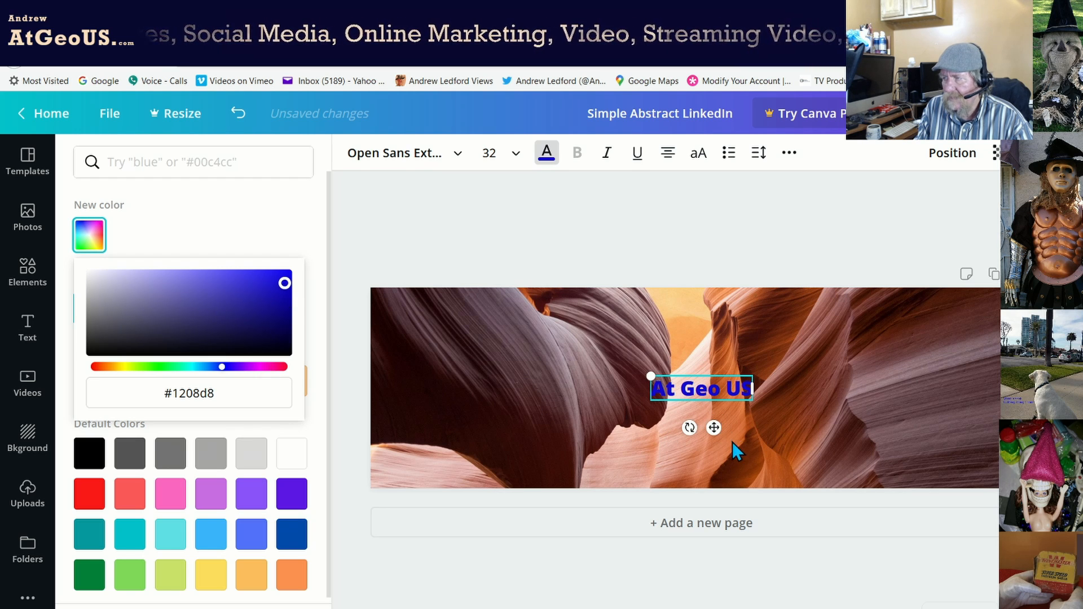
drag(717, 427, 456, 460)
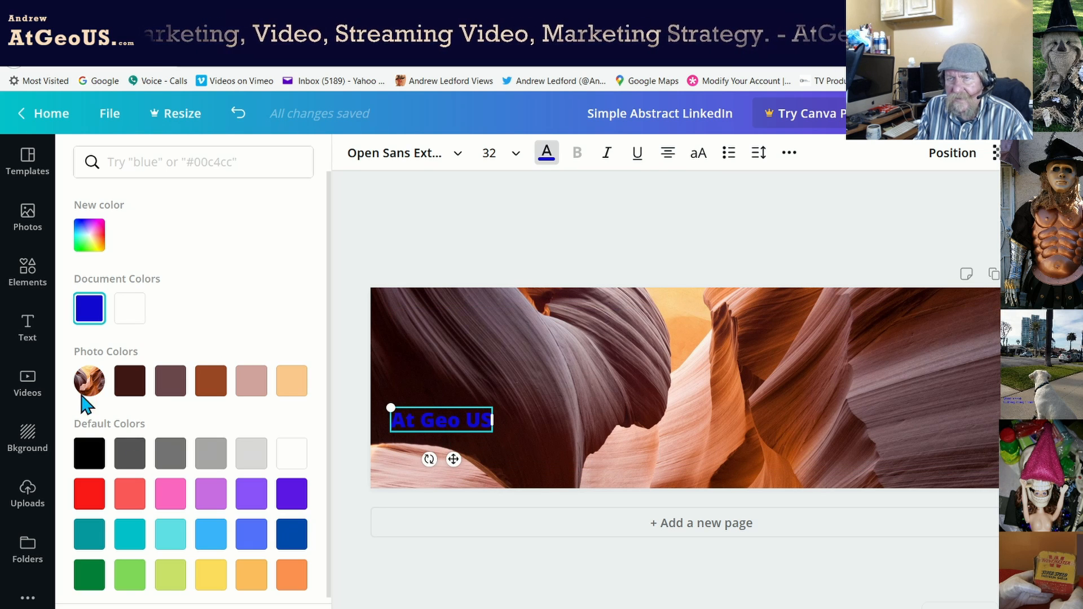
Recolour the heading a lighter blue #4796ff and shift it slightly further left.
click(96, 316)
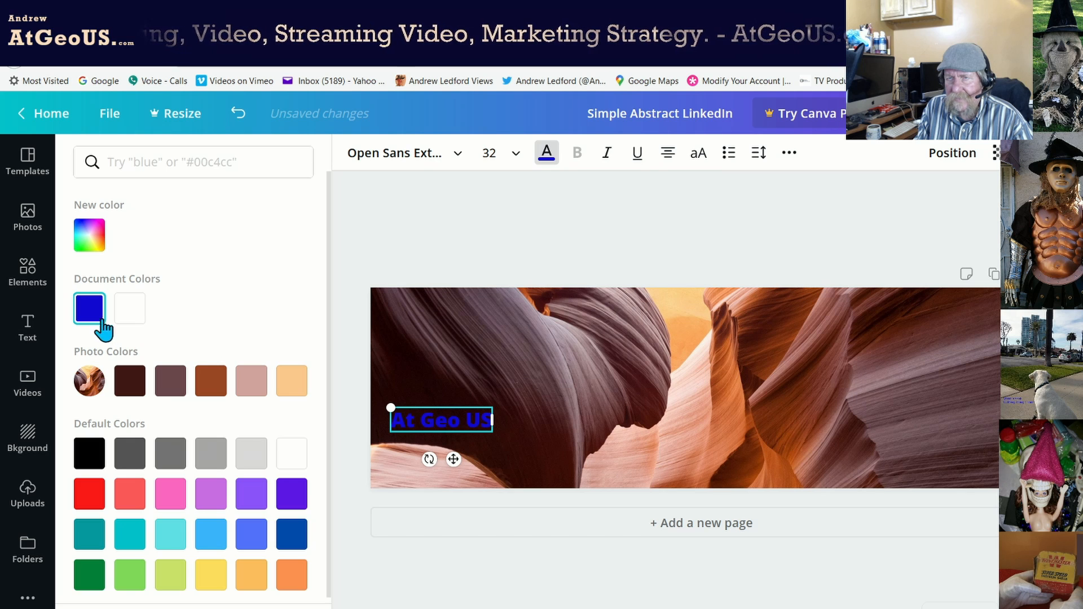
click(102, 241)
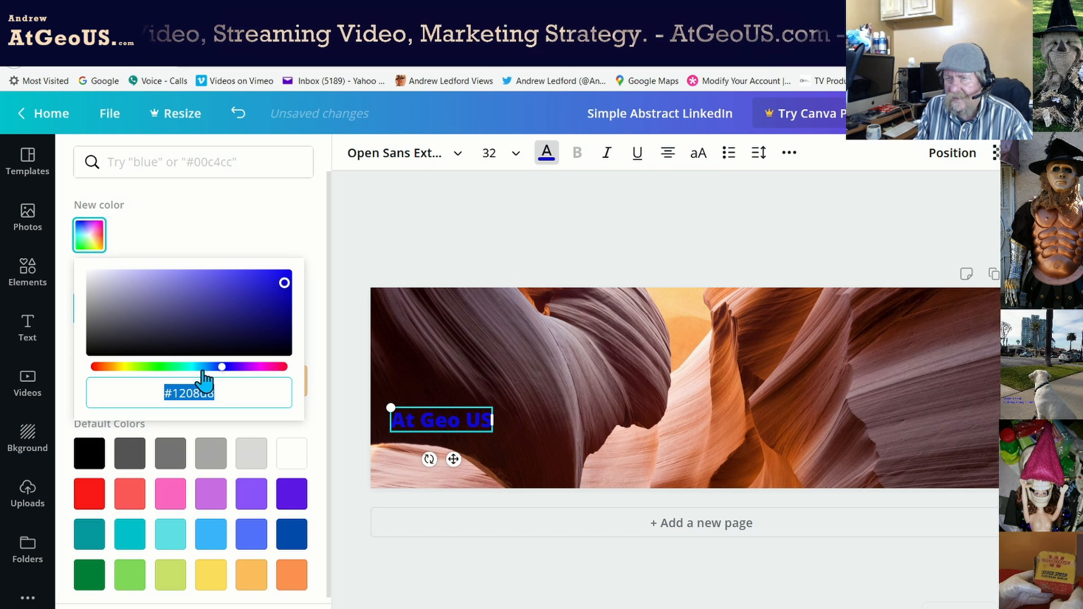
drag(283, 285, 235, 267)
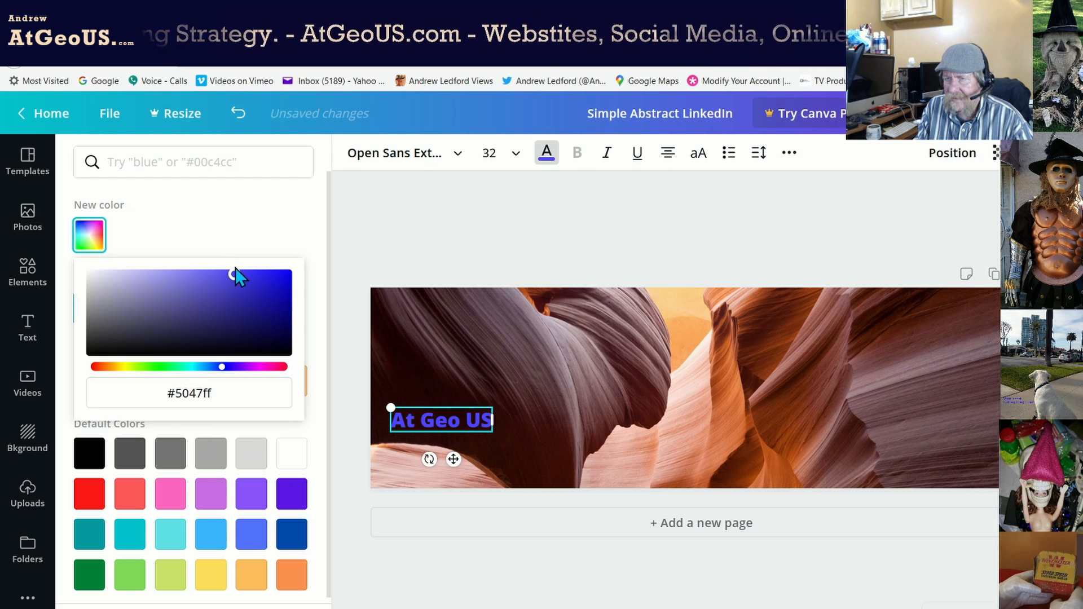
drag(222, 367, 216, 370)
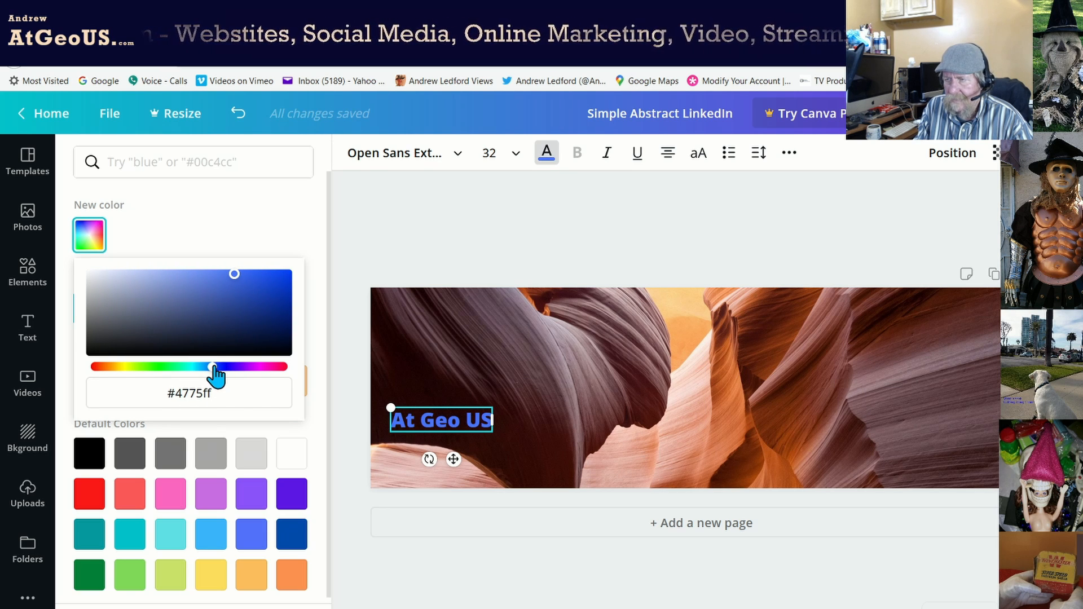
drag(213, 370, 208, 370)
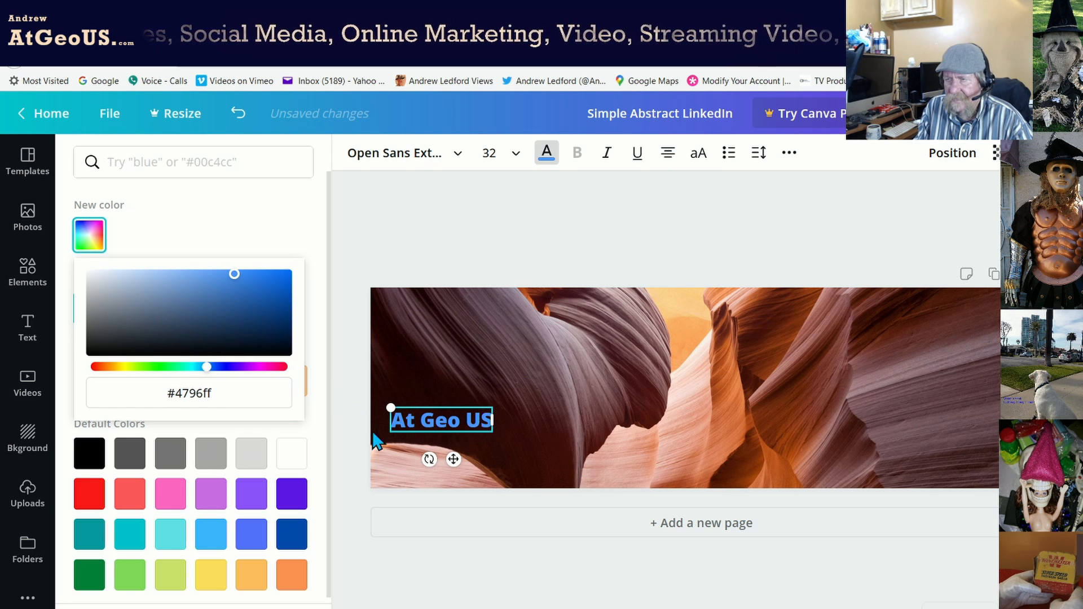
drag(456, 461, 446, 461)
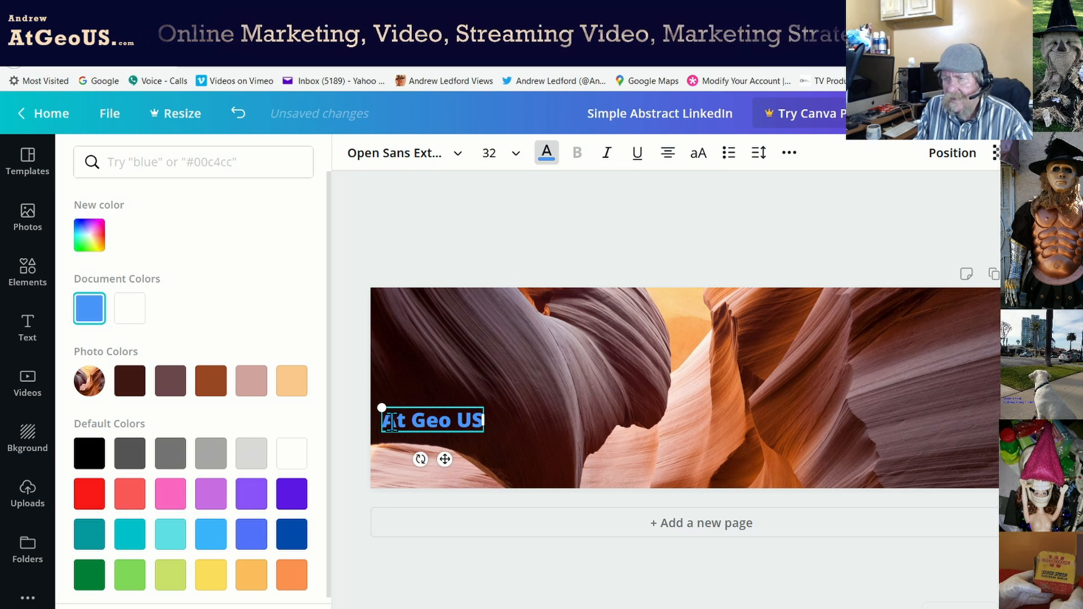
click(514, 154)
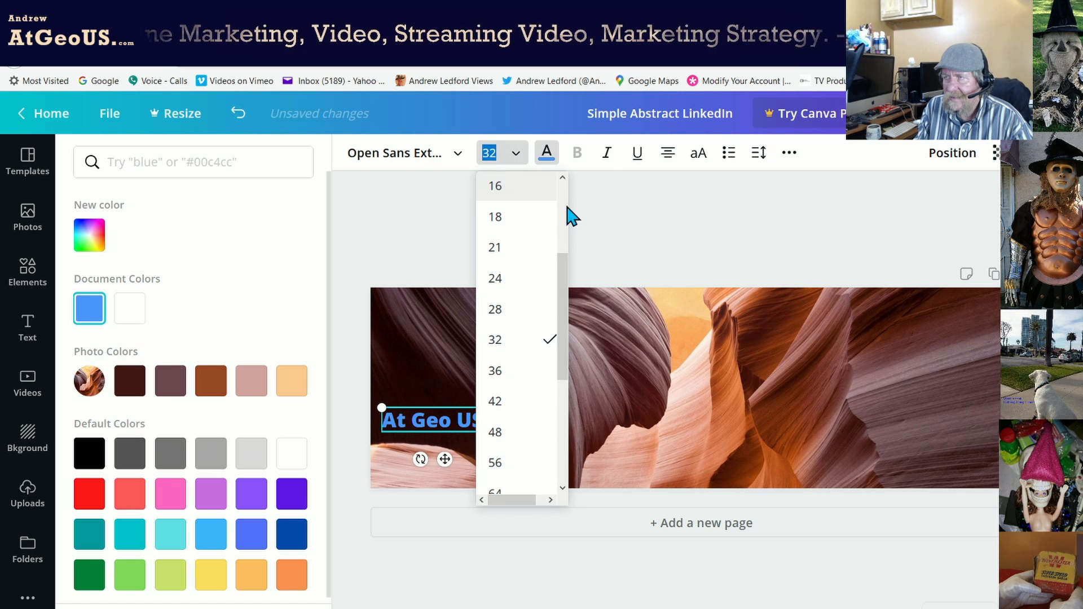
Set the heading to 36 pt, widen its box to one line, and nudge it left.
click(516, 371)
drag(484, 436, 508, 435)
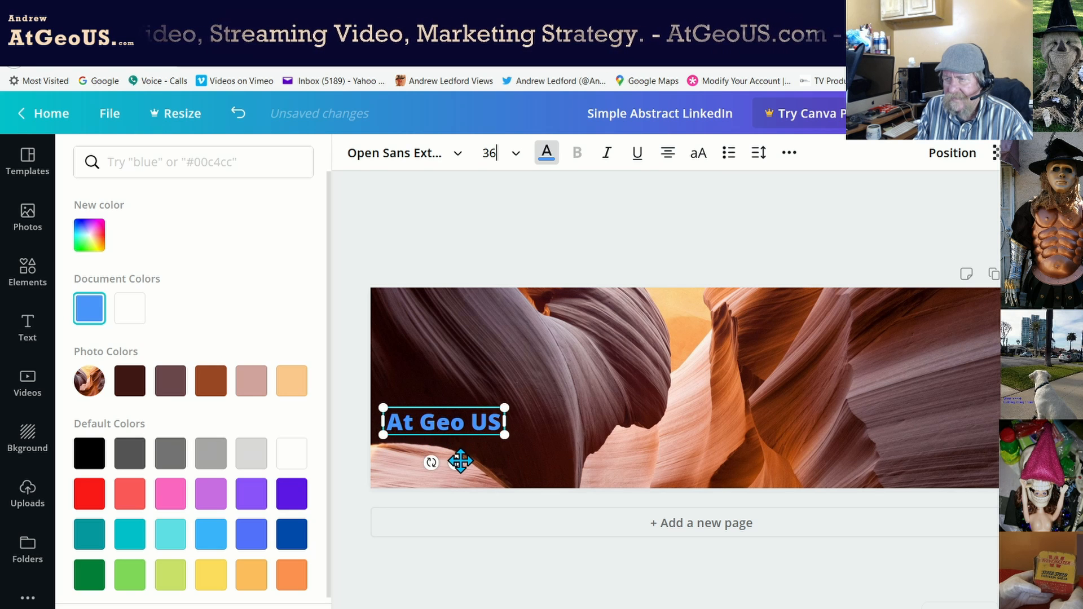
drag(457, 460, 450, 466)
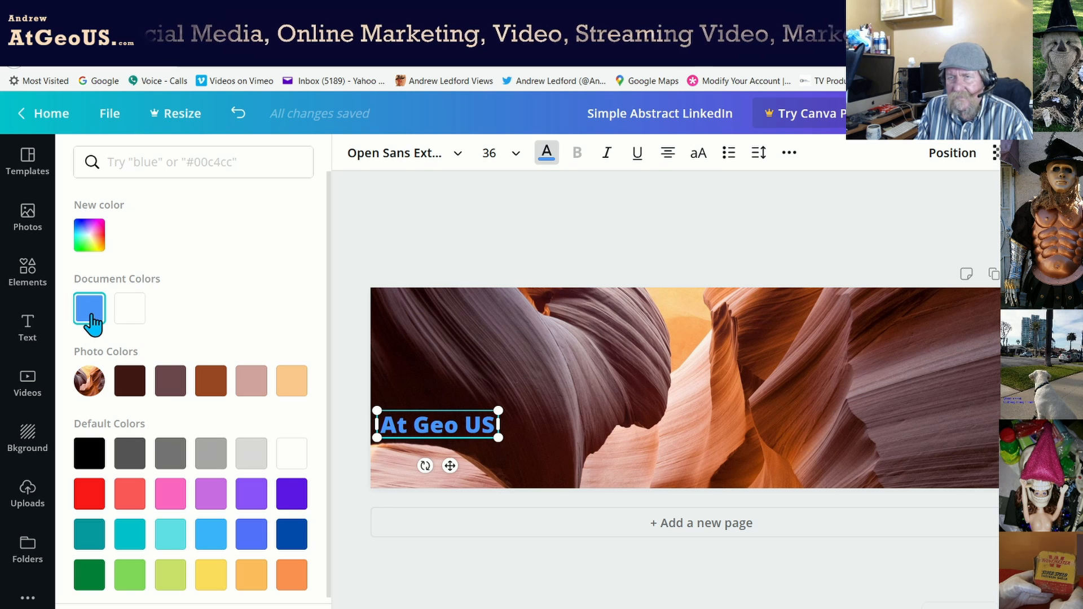
Add a subheading box and paste the tagline 'Marketing, Entertainment, and Networking'.
click(27, 330)
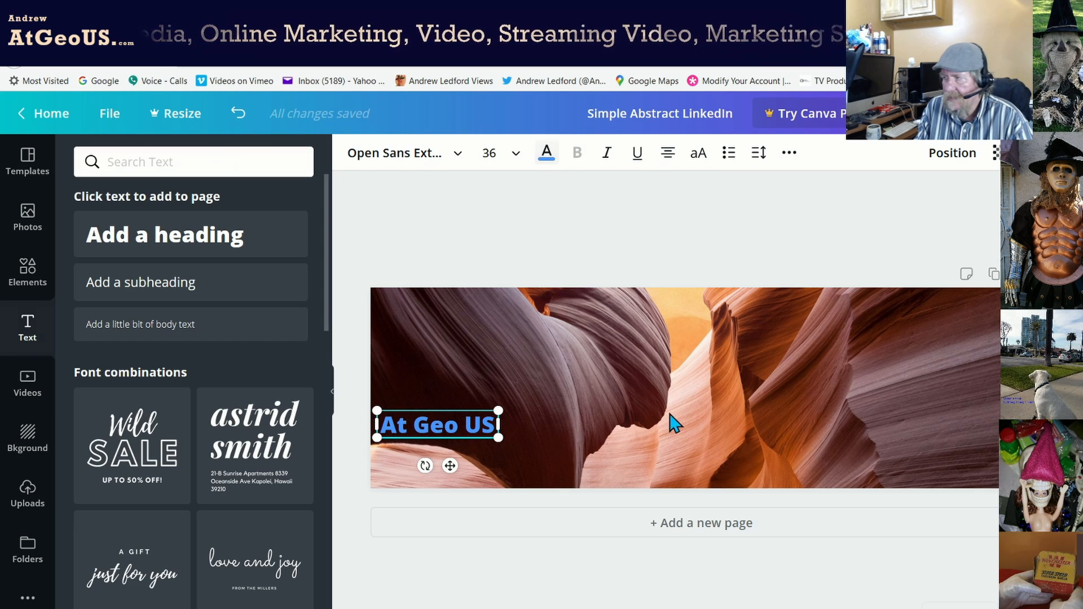
click(897, 345)
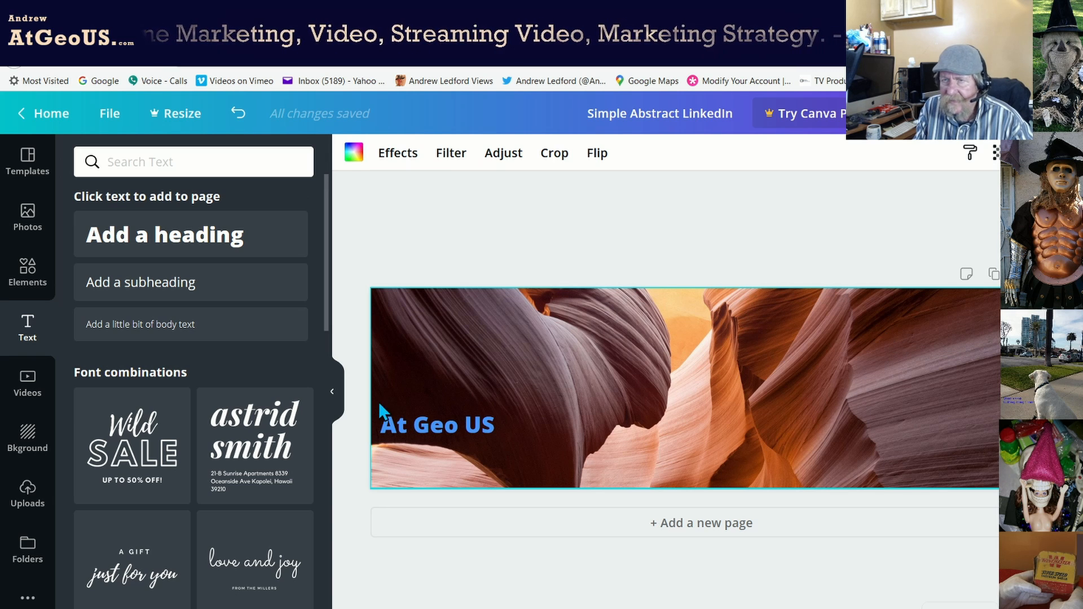
click(162, 296)
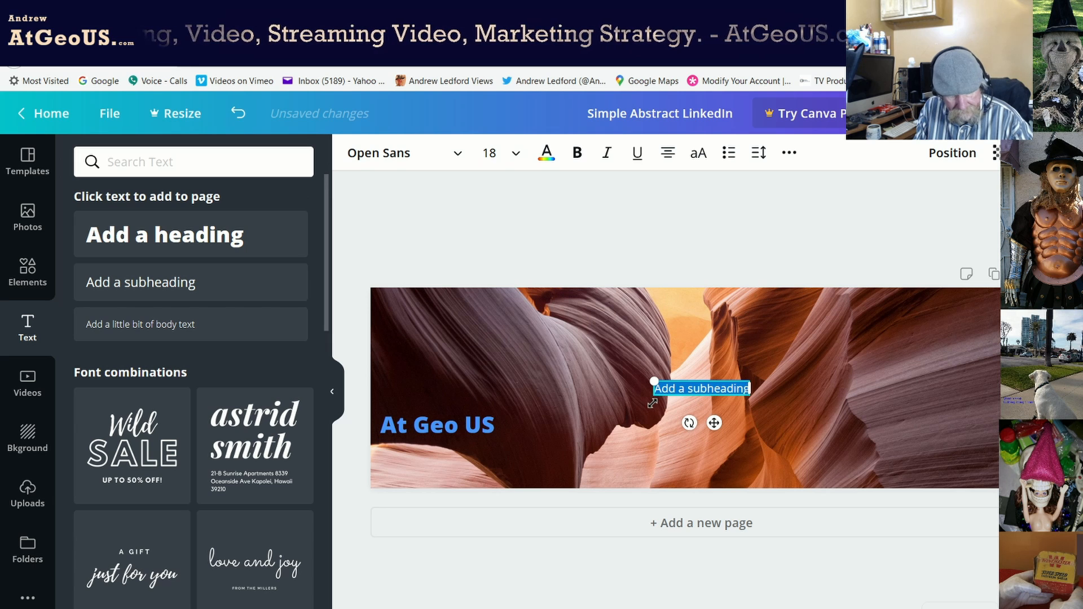
text(Marketing, Entertainment, and Networking)
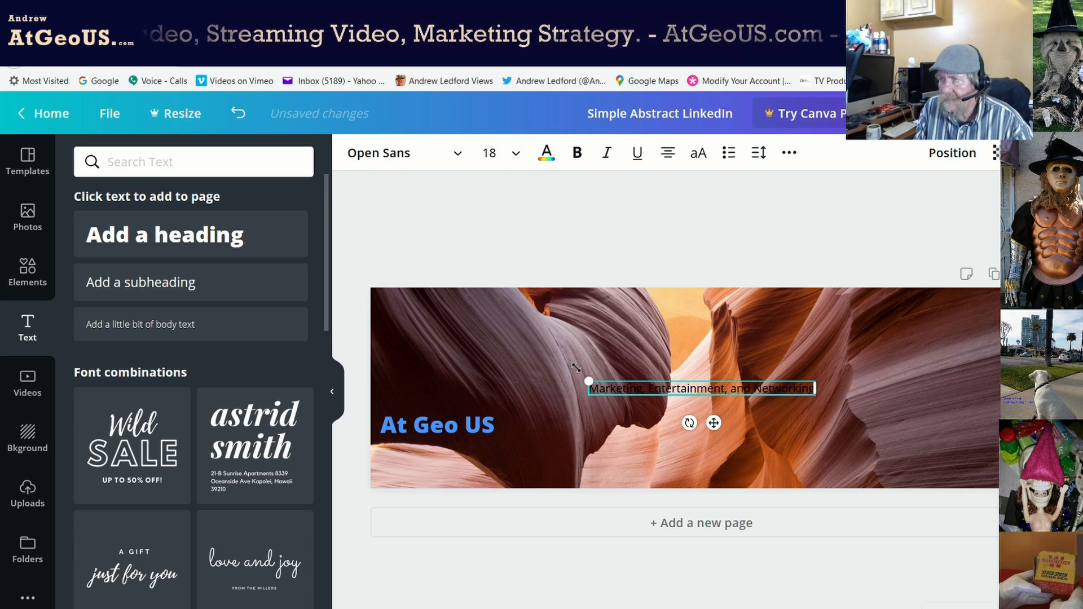
Colour the tagline blue and move it to the lower right edge of the banner.
click(547, 153)
click(135, 319)
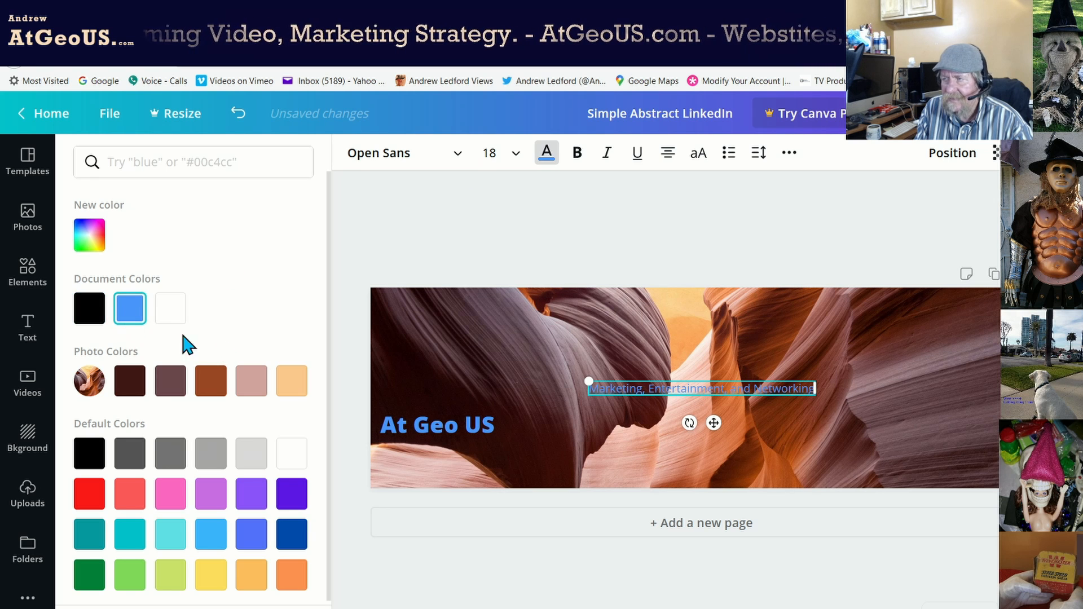
drag(711, 425, 936, 371)
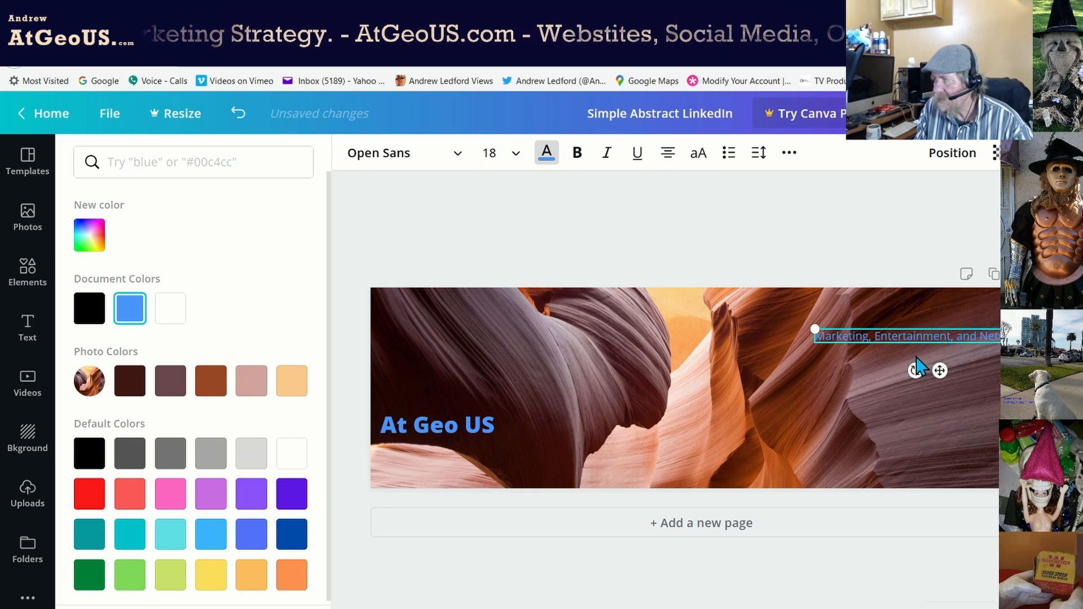
drag(938, 367, 925, 510)
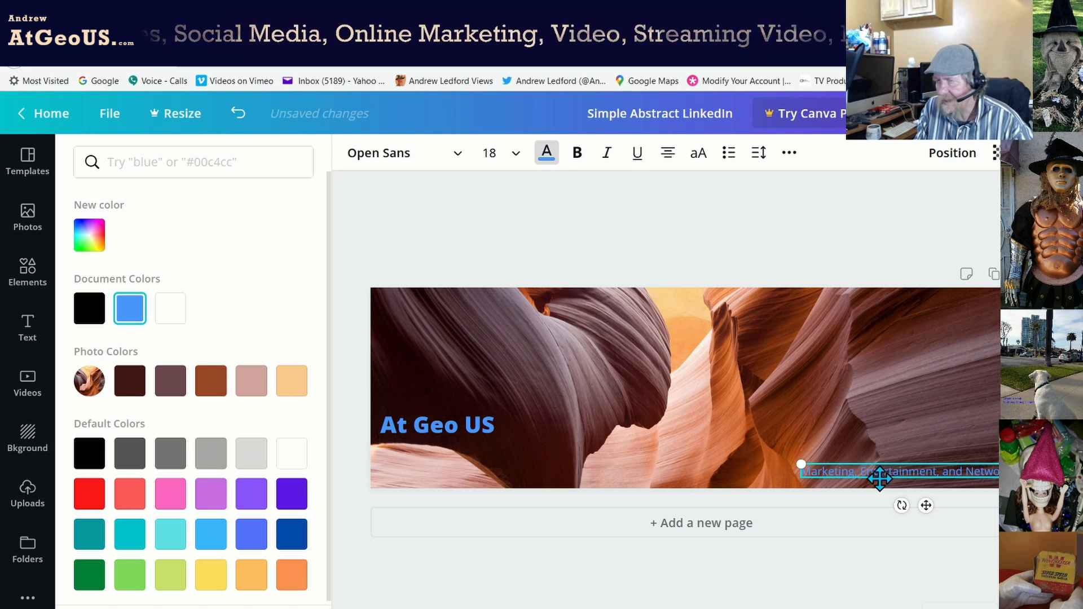
Try black, white, peach and yellow on the tagline, then return it to #4796ff blue.
click(91, 312)
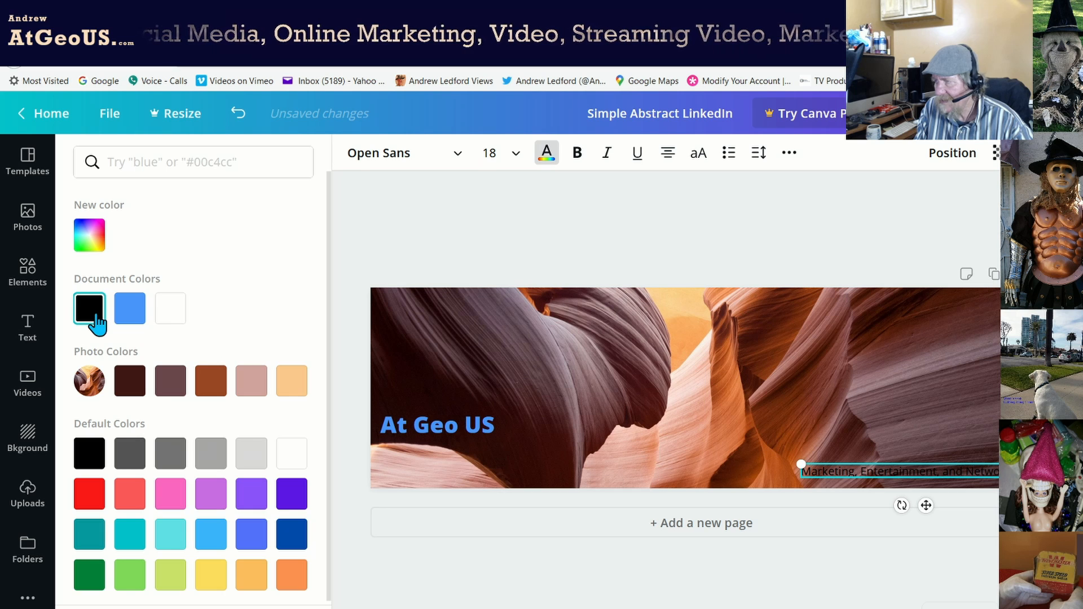
click(289, 464)
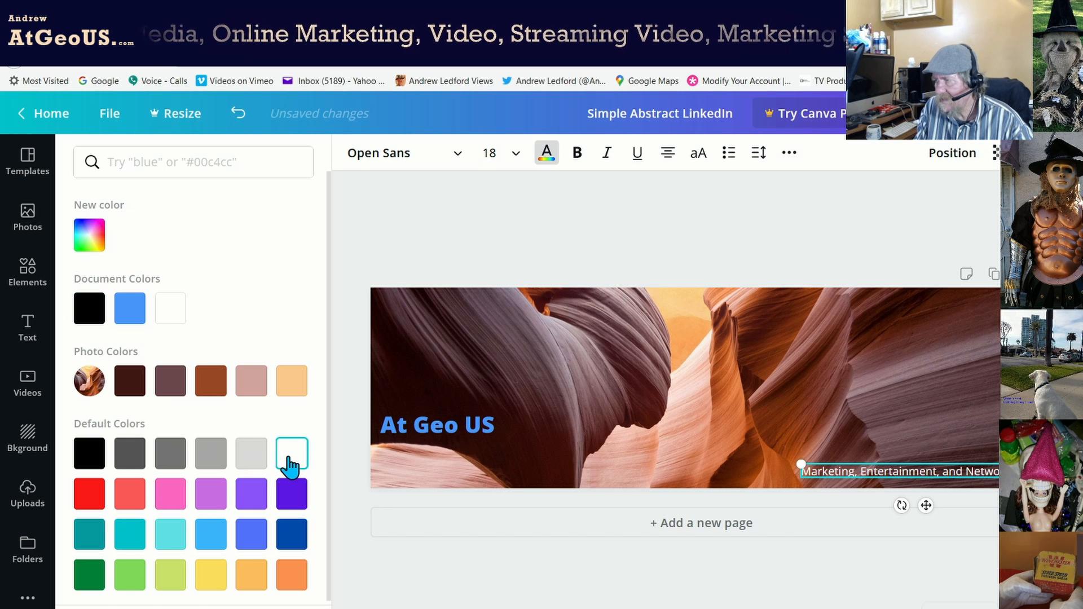
click(290, 386)
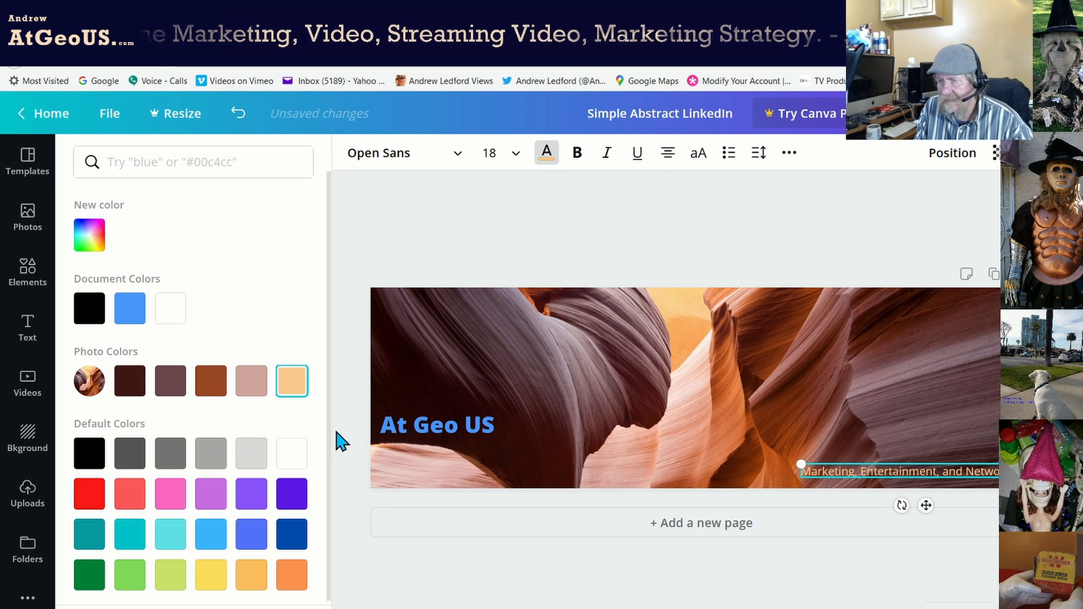
click(292, 464)
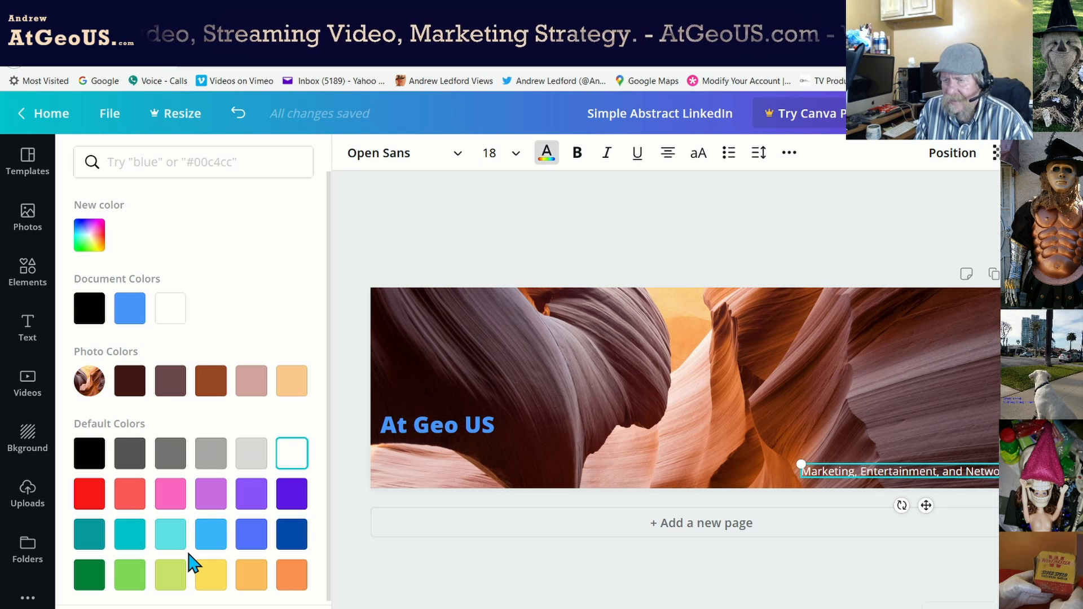
click(212, 579)
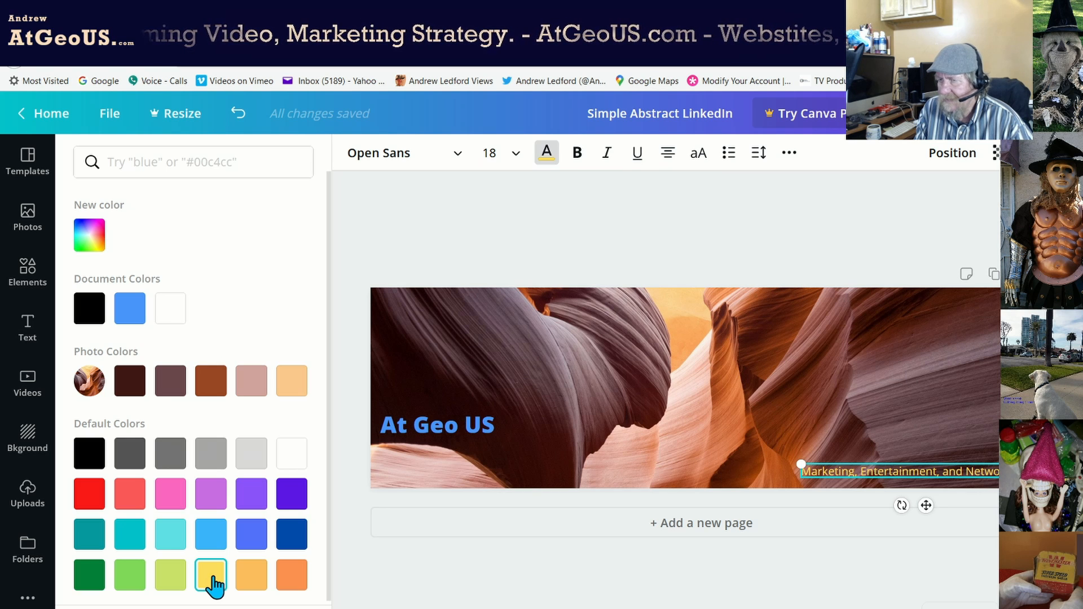
click(137, 311)
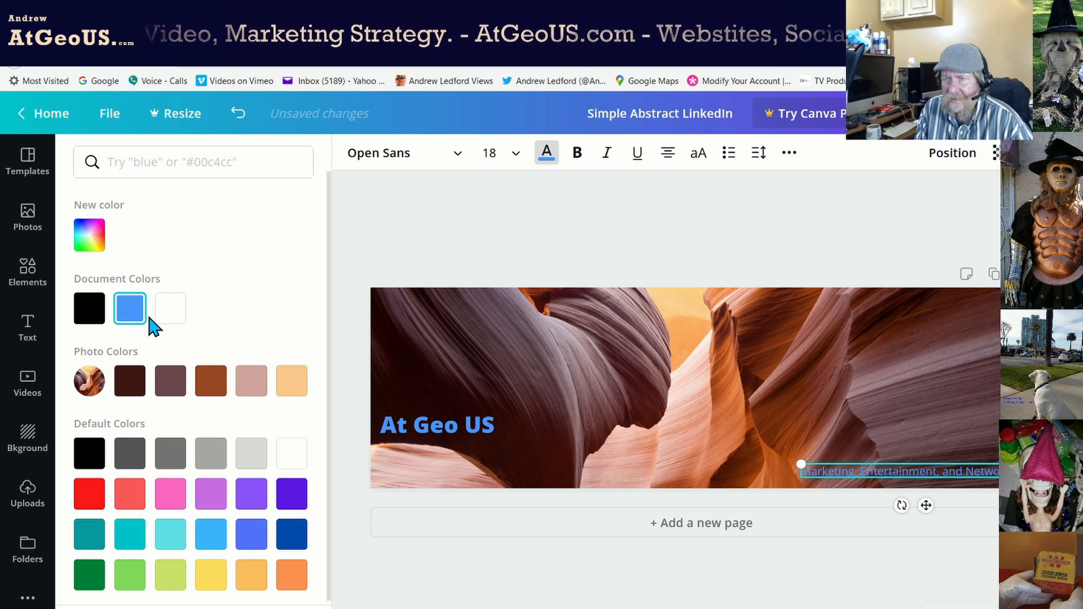
click(90, 240)
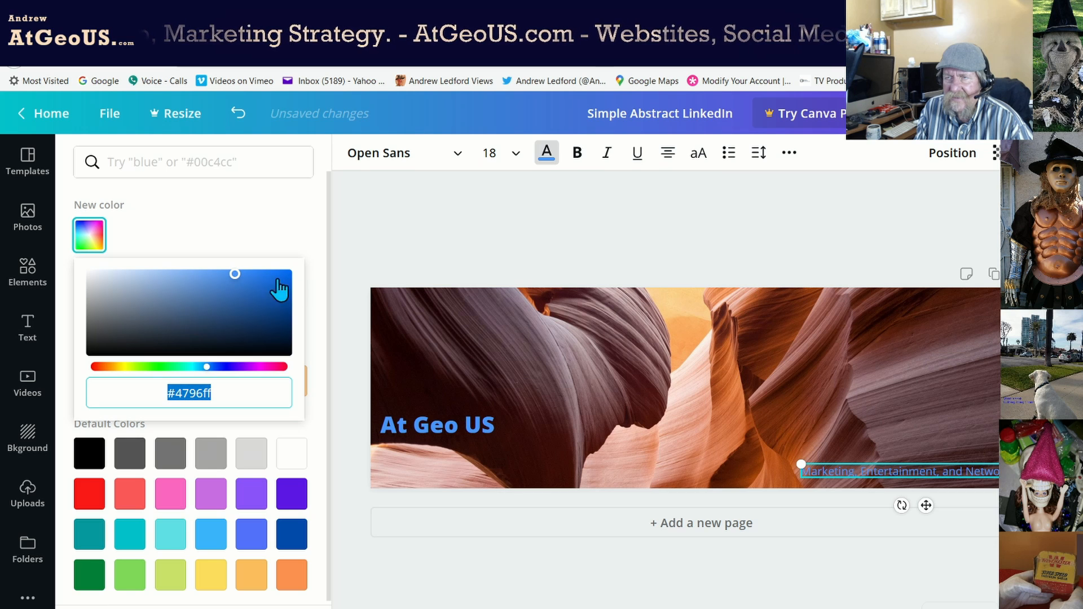
Fine-tune the tagline colour to a pale blue, #c3e0f4.
mouse_move(235, 275)
mouse_down()
mouse_move(134, 280)
mouse_move(150, 280)
mouse_up()
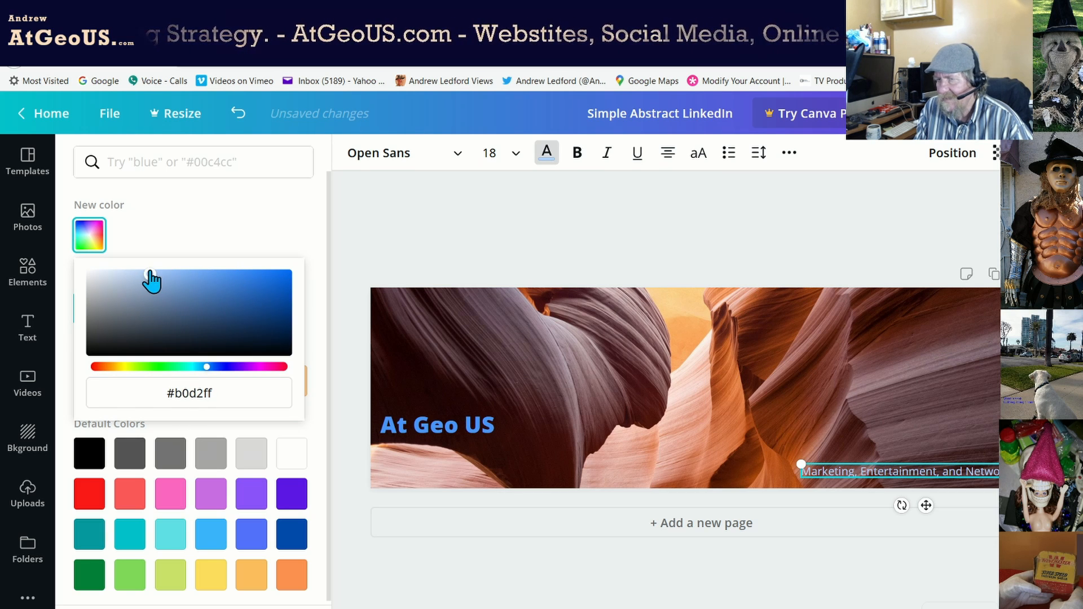
mouse_move(210, 372)
mouse_down()
mouse_move(232, 372)
mouse_move(203, 373)
mouse_up()
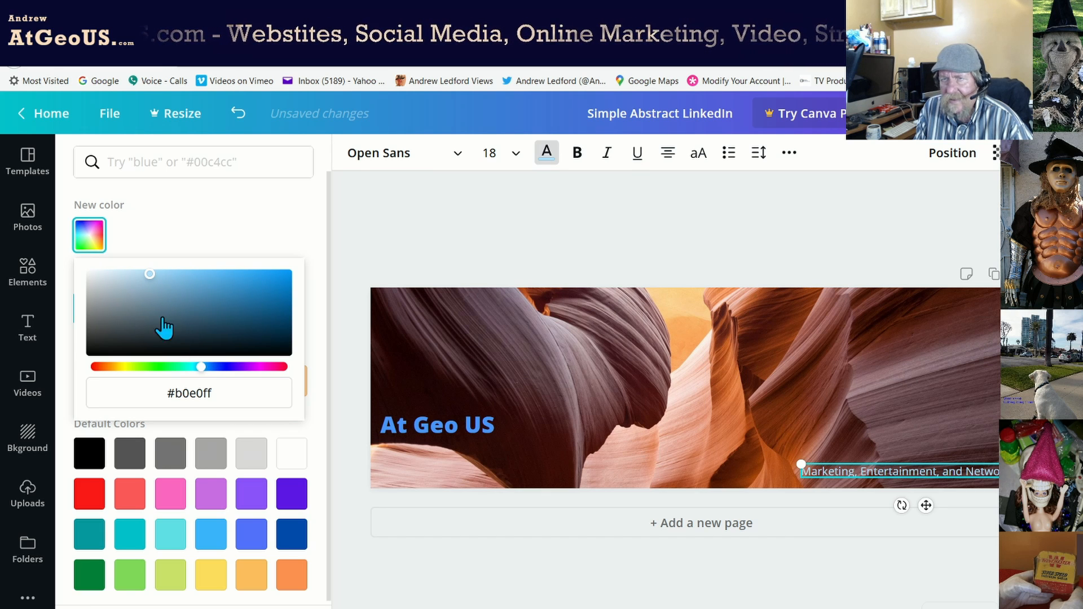
drag(150, 275, 128, 274)
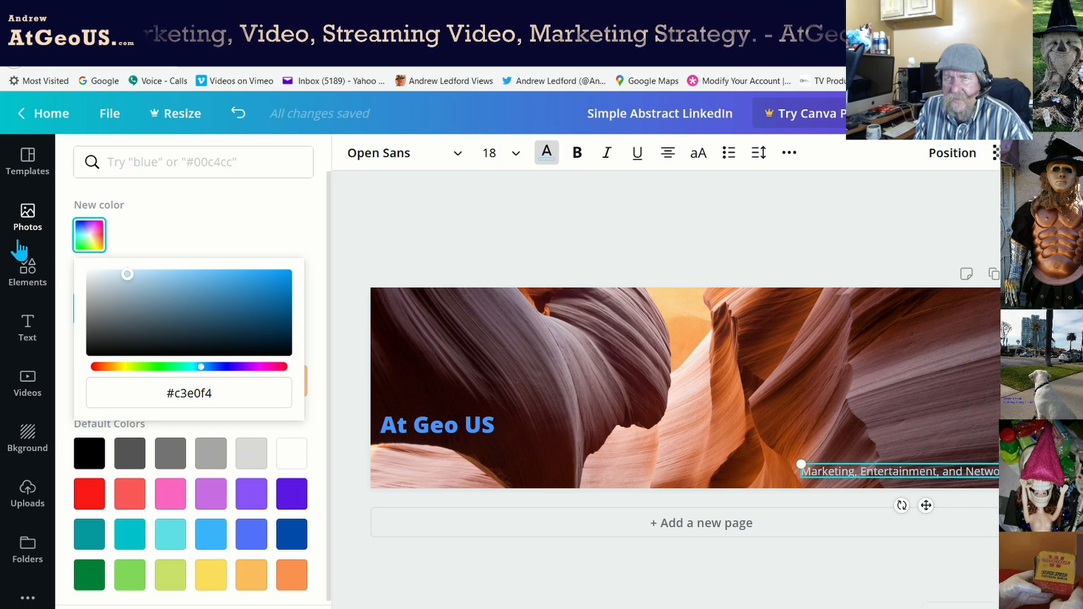
click(25, 273)
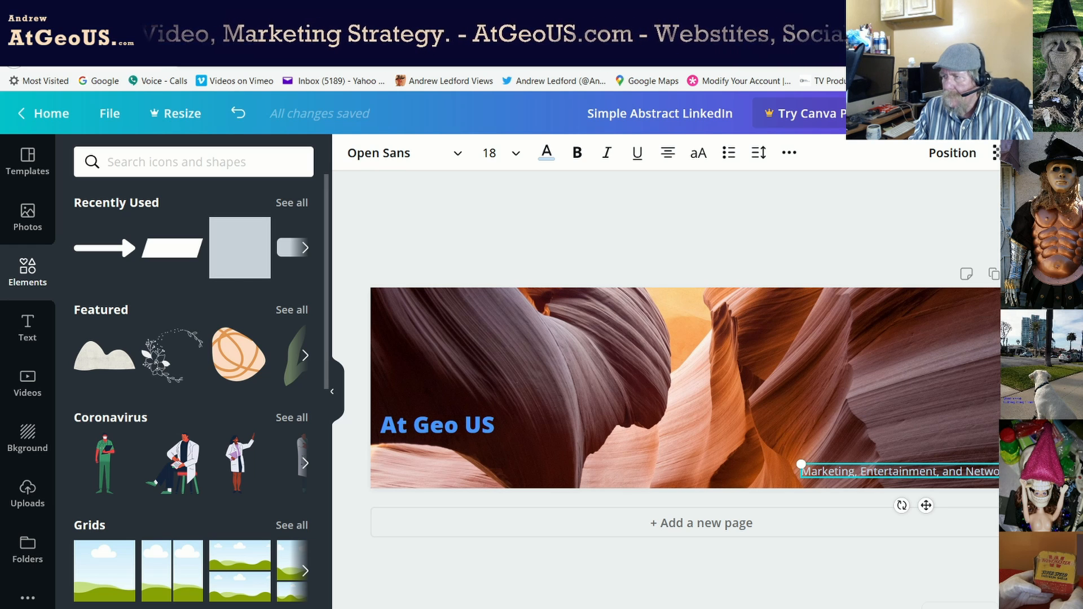
click(692, 244)
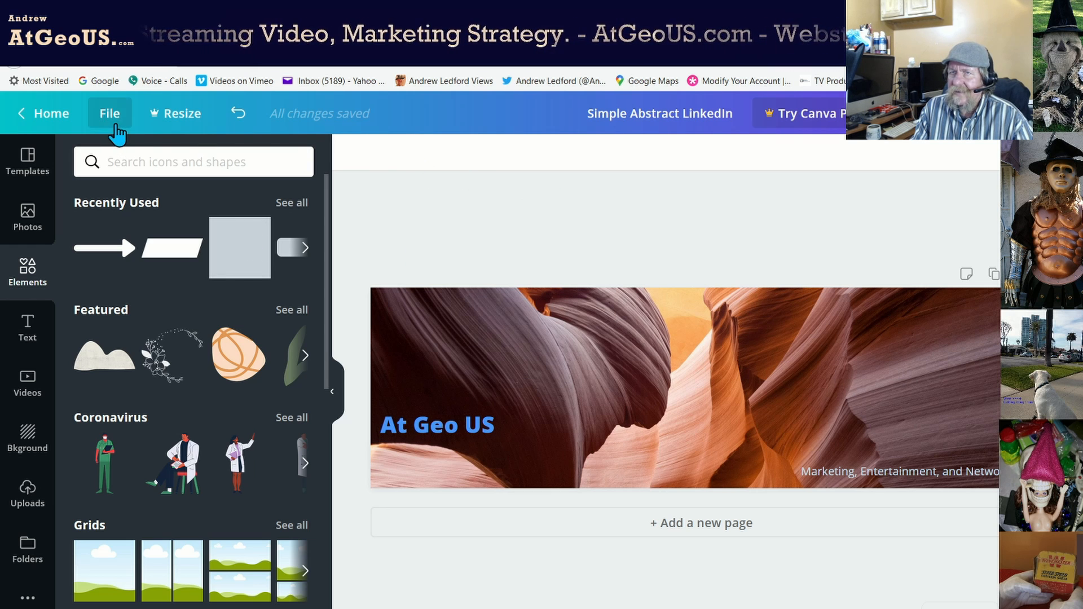
Bring up the banner's download options set to PNG at 1400 x 425 px.
click(111, 114)
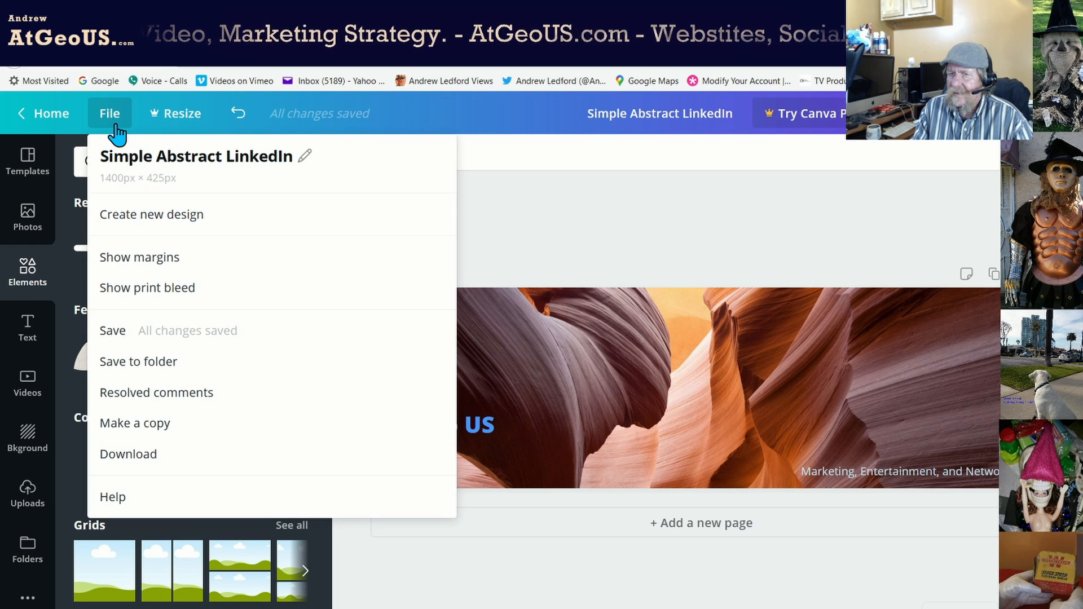
click(110, 333)
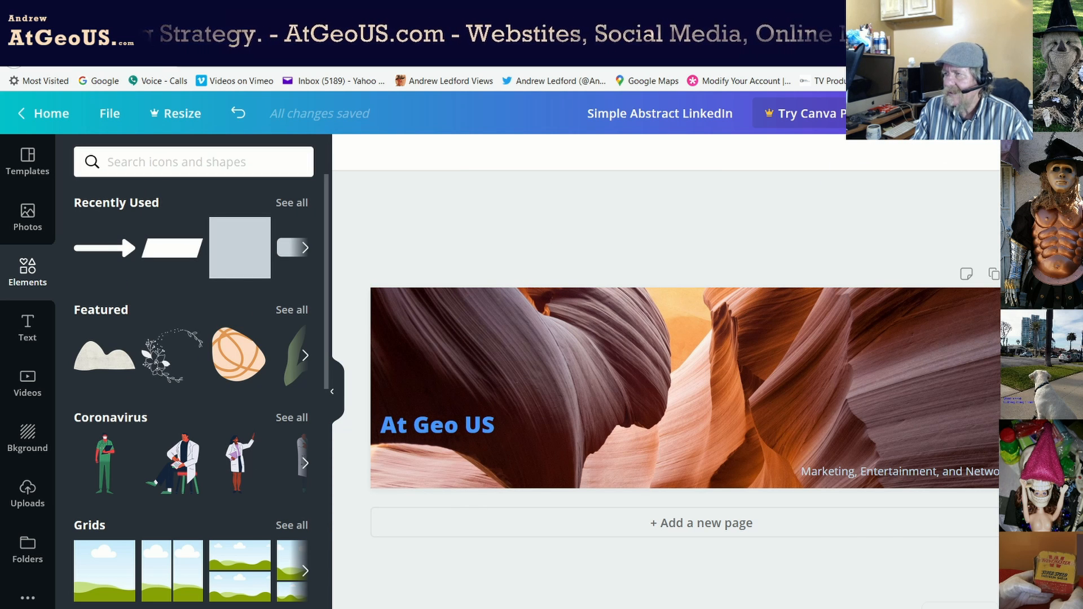
click(954, 113)
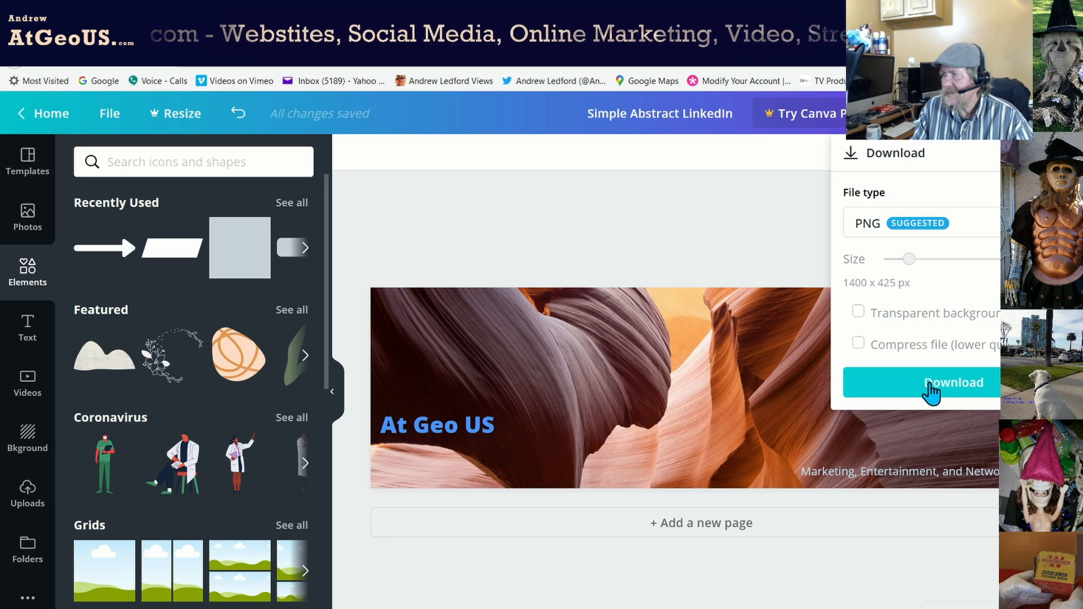
Download the canyon banner as a PNG and close the referral pop-up that appears.
click(931, 390)
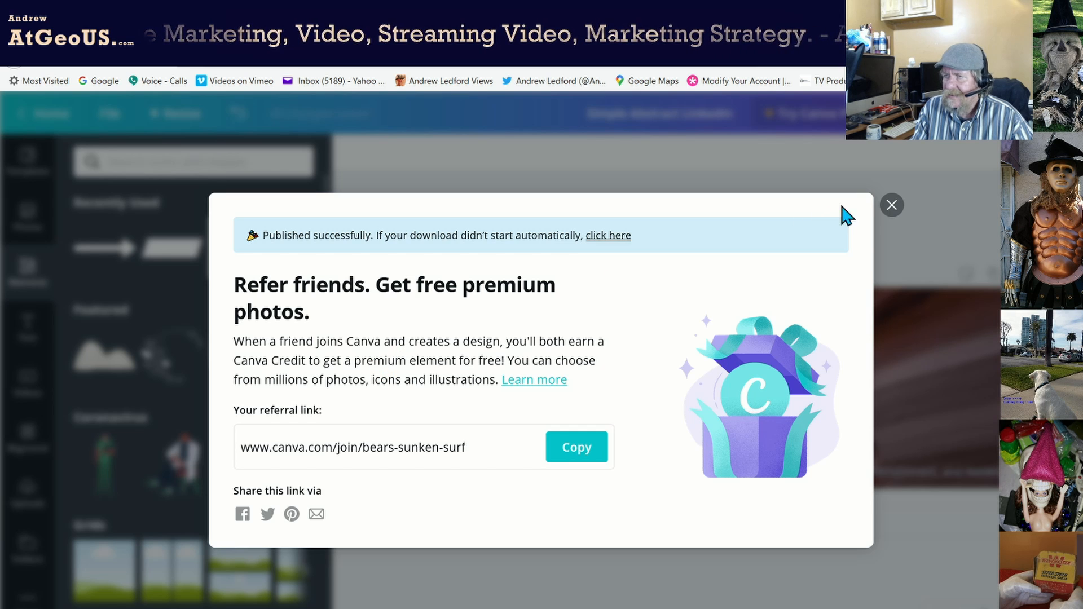
click(890, 207)
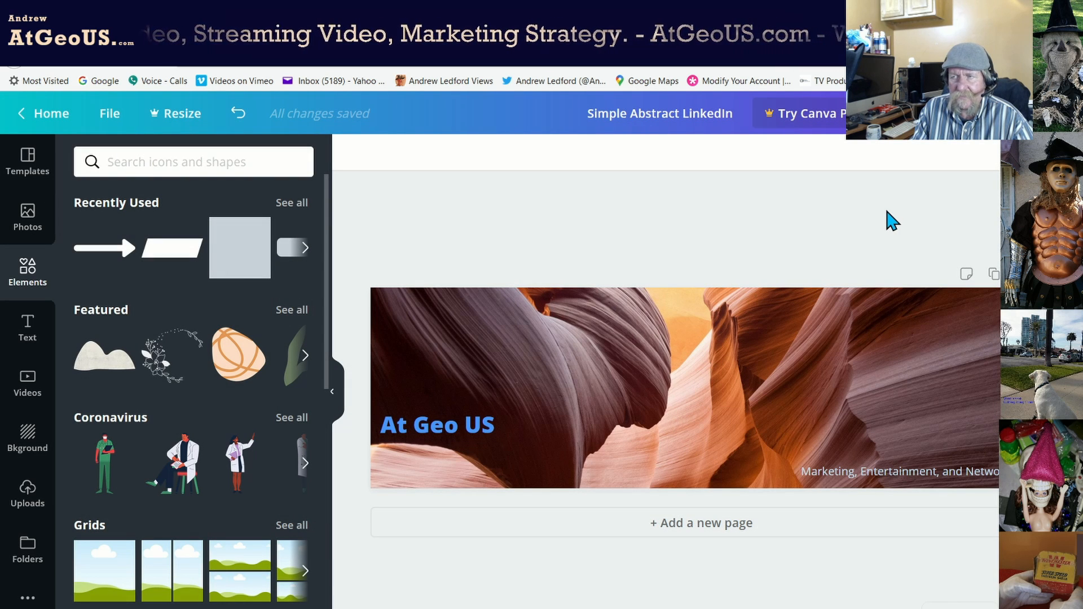